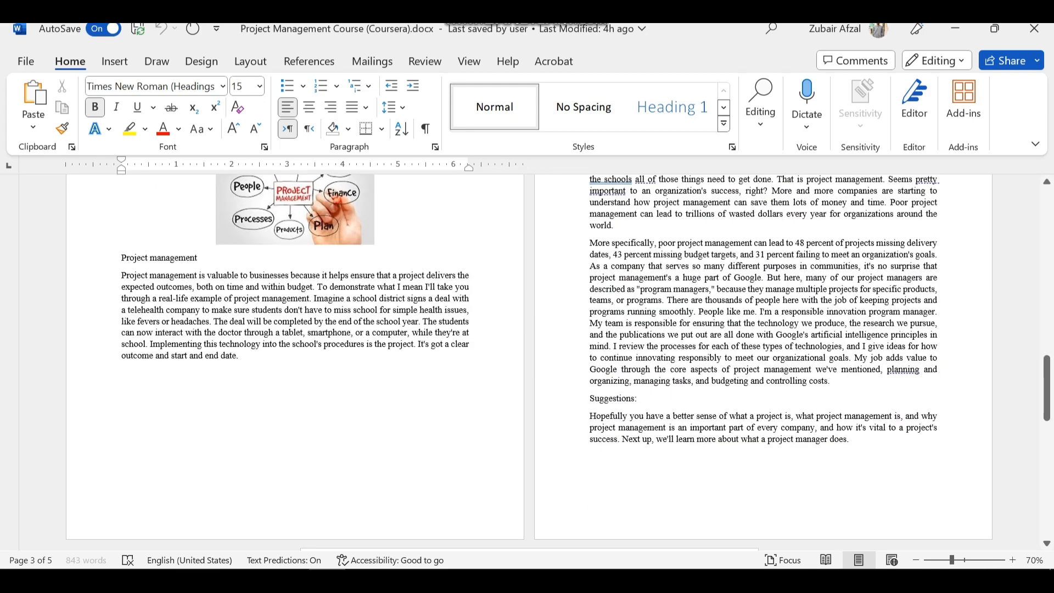
Open the caption settings for the picture under the Project Management title on page 2
scroll(527, 362, "up", 15)
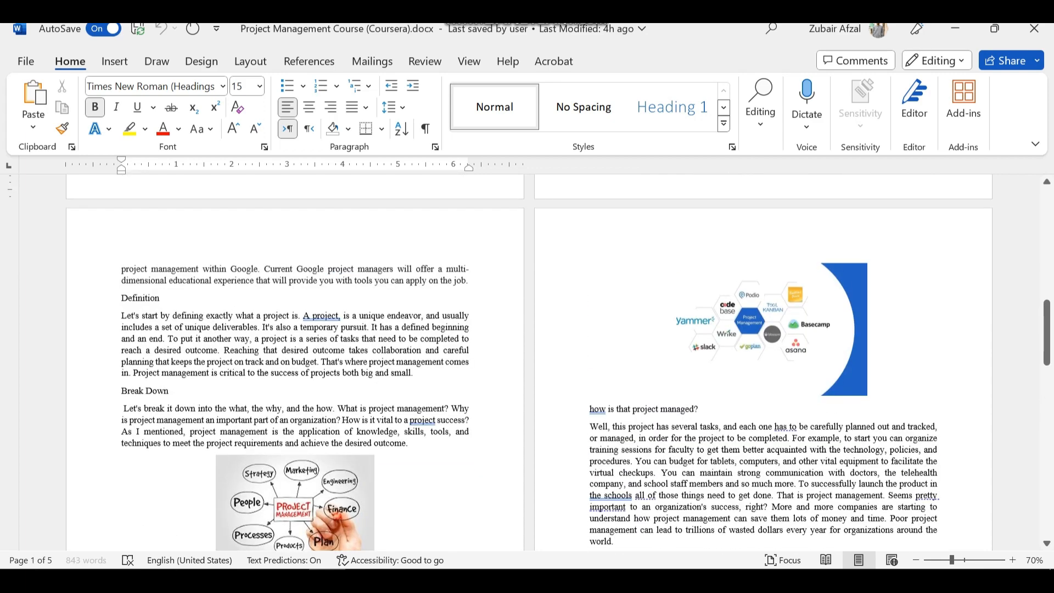
scroll(527, 363, "up", 3)
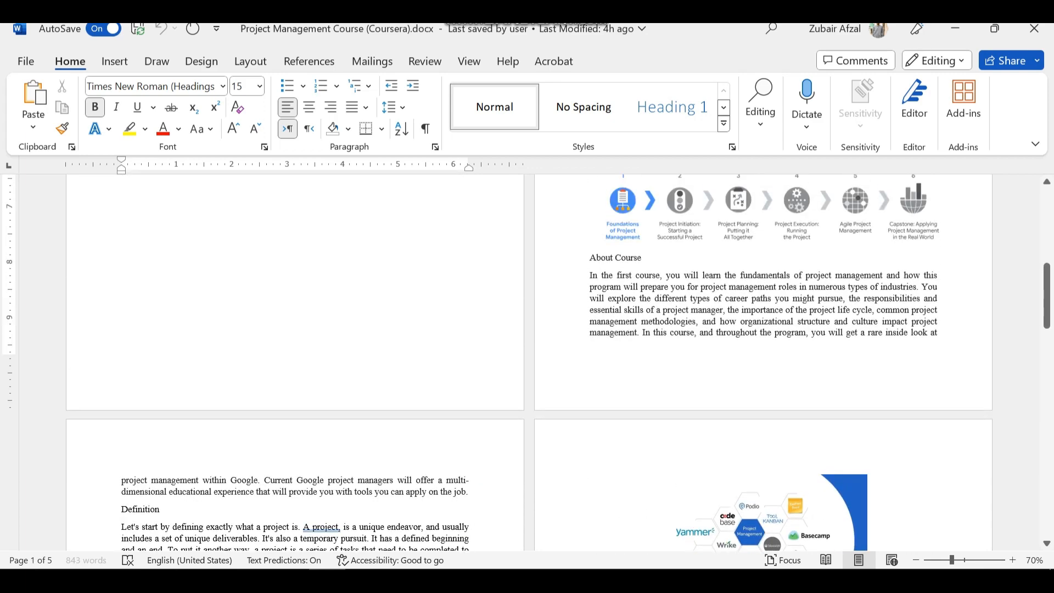
scroll(528, 363, "up", 8)
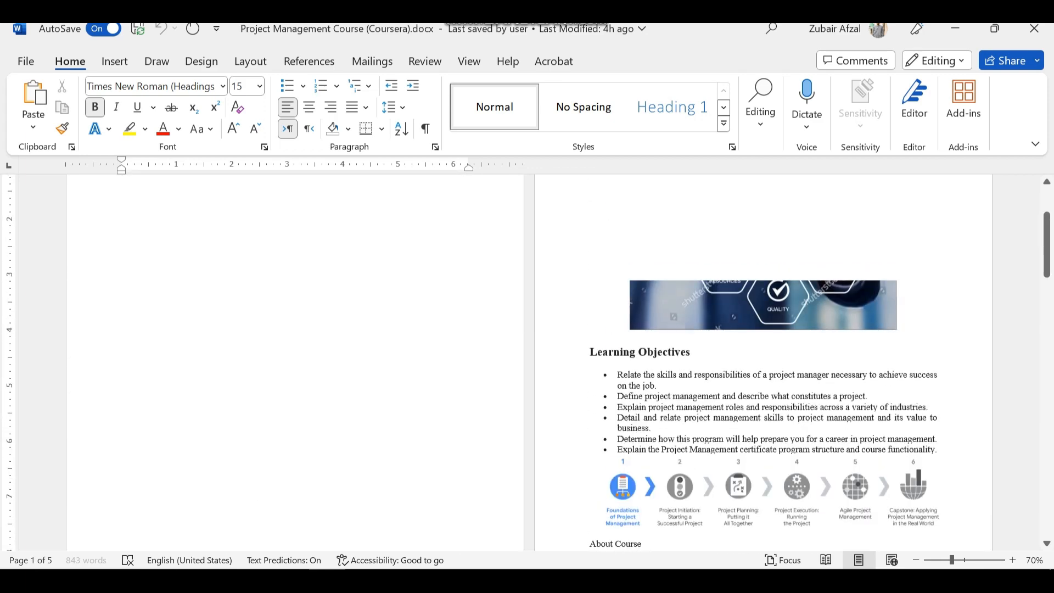
scroll(621, 362, "up", 4)
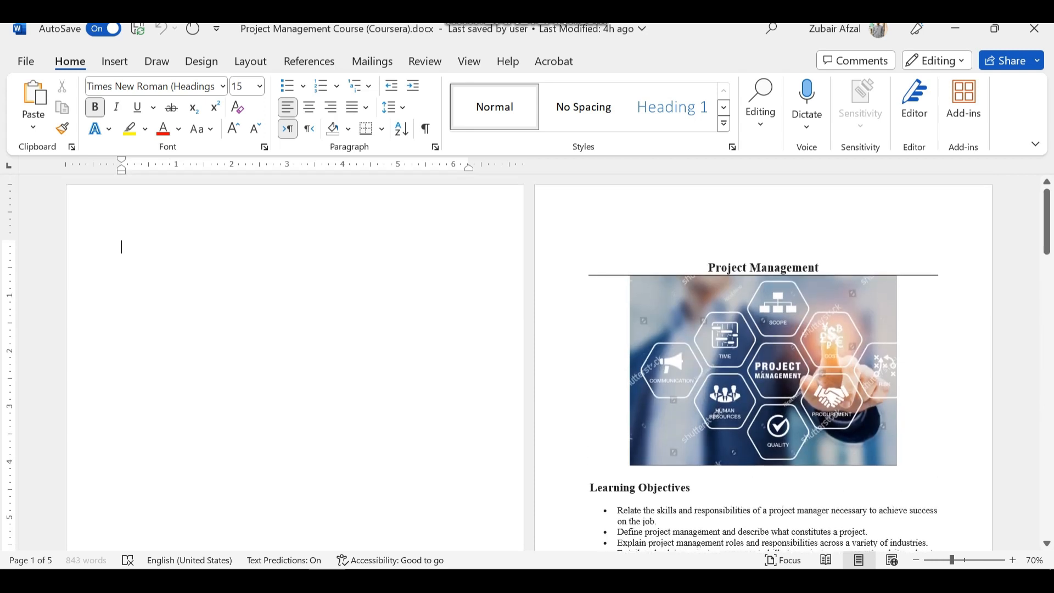
left_click(309, 62)
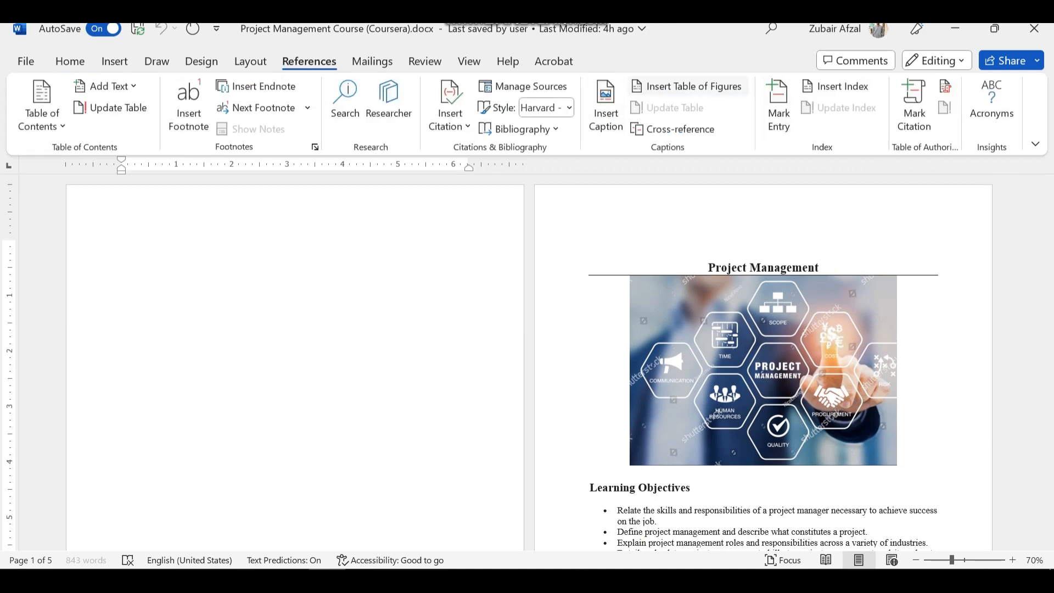
left_click(622, 372)
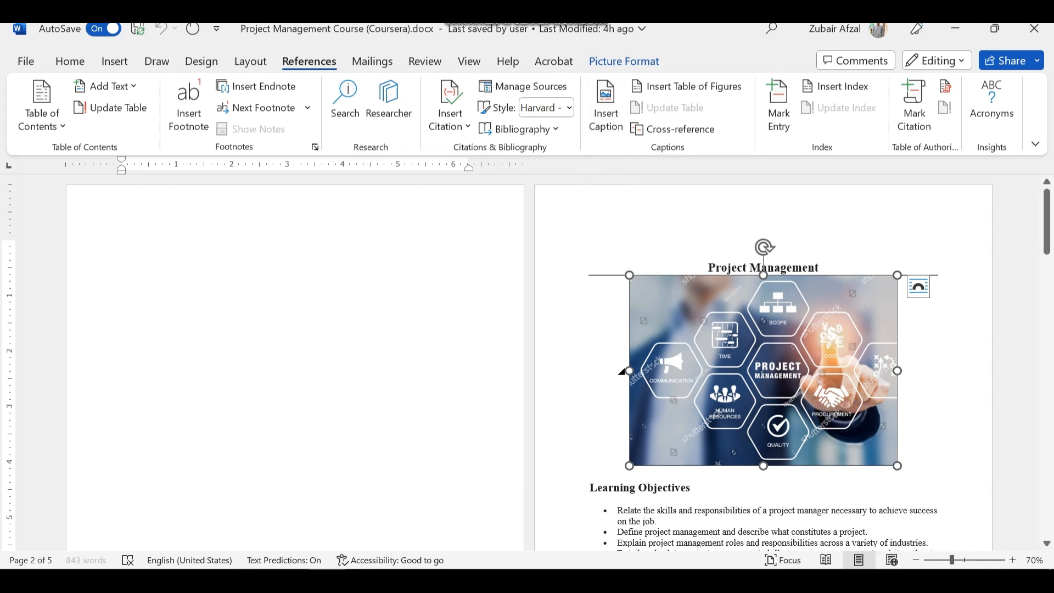
key("shift+F10")
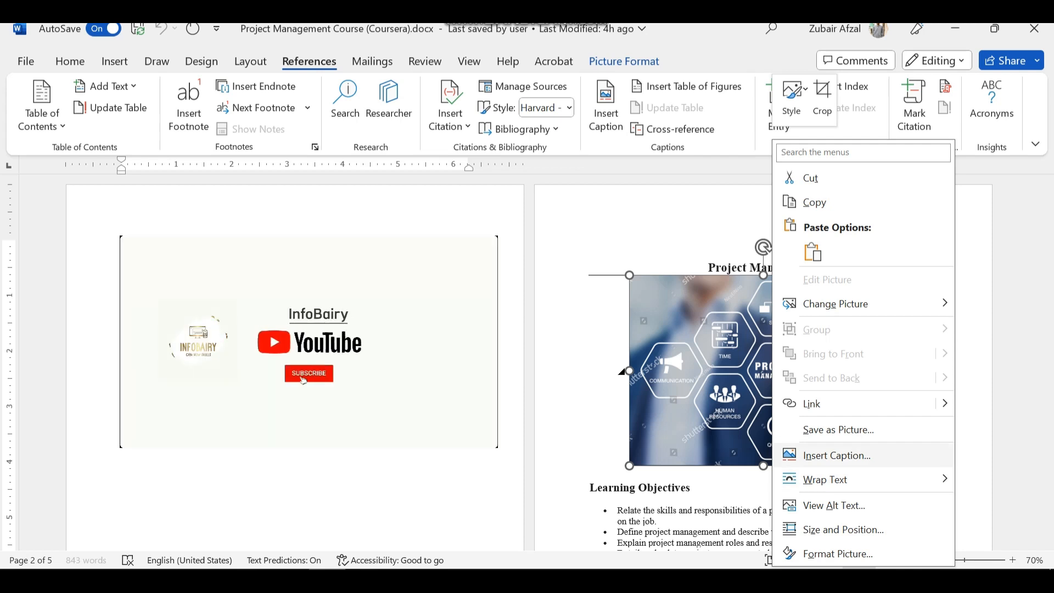
key("Escape")
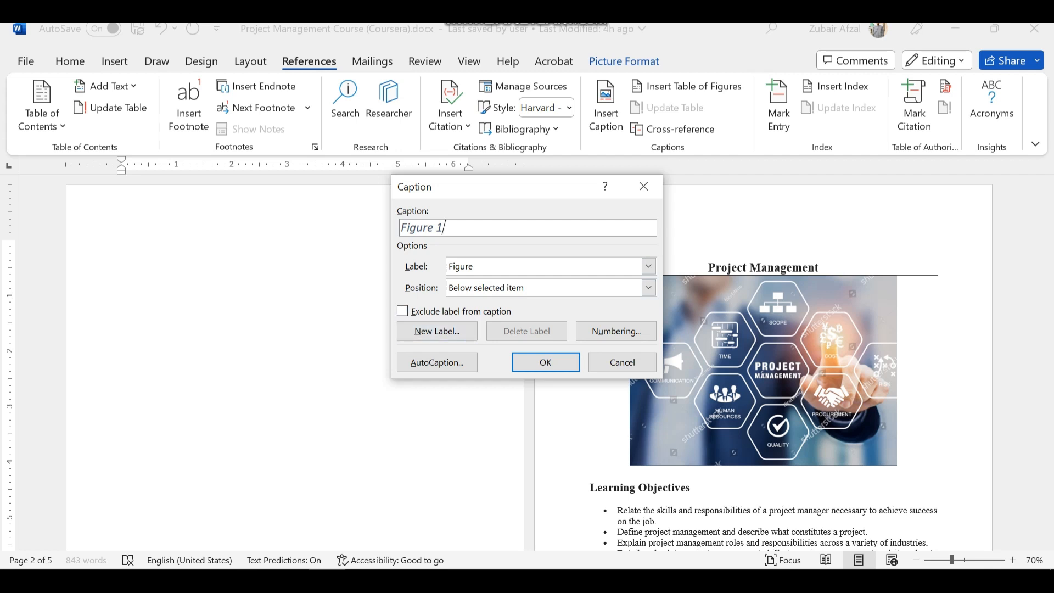
Create a new caption label named "Example"
left_click(649, 267)
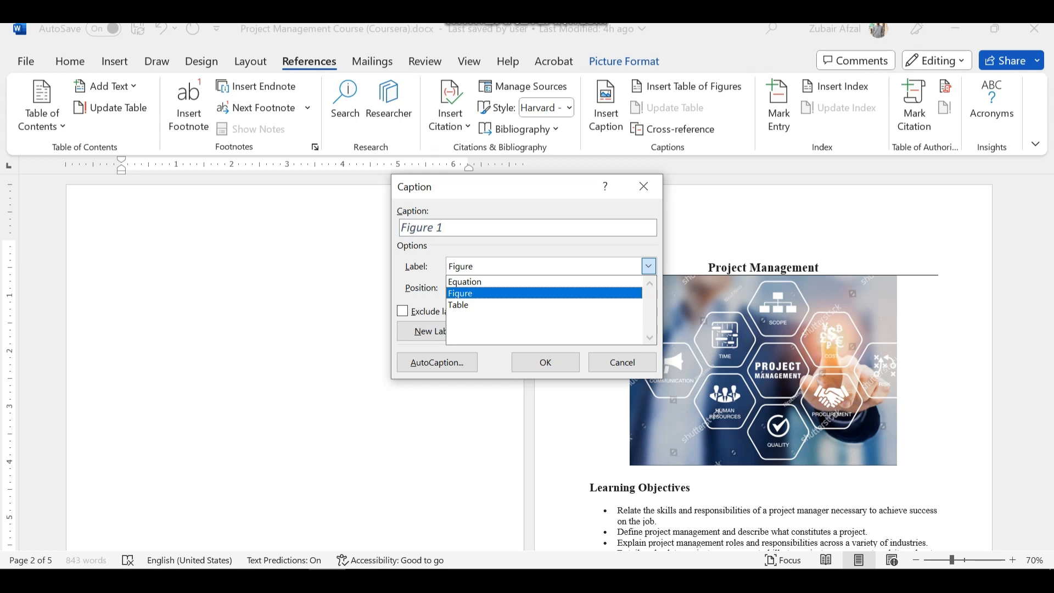
left_click(649, 266)
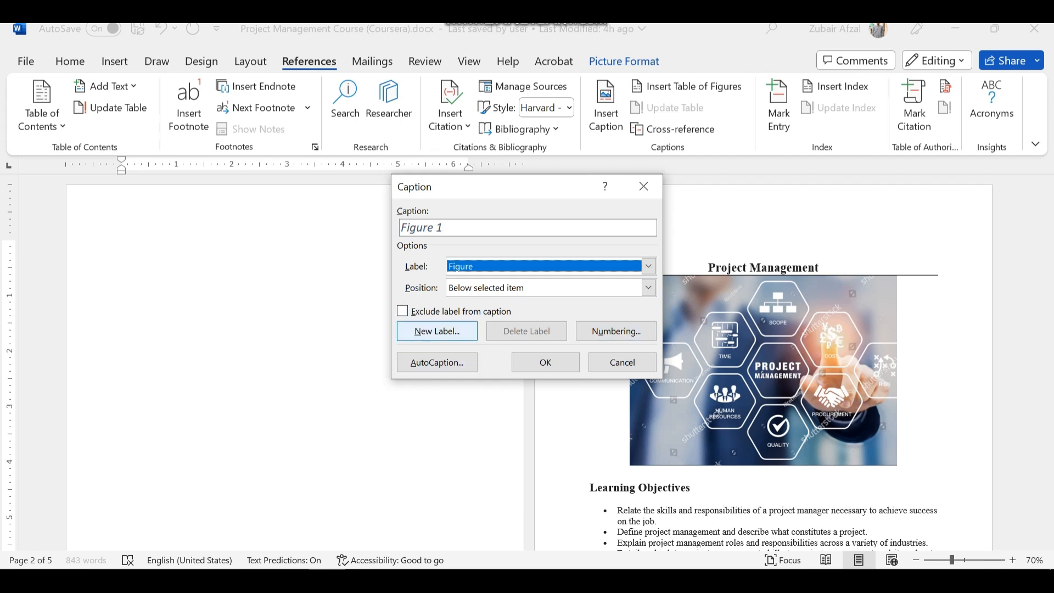
left_click(437, 331)
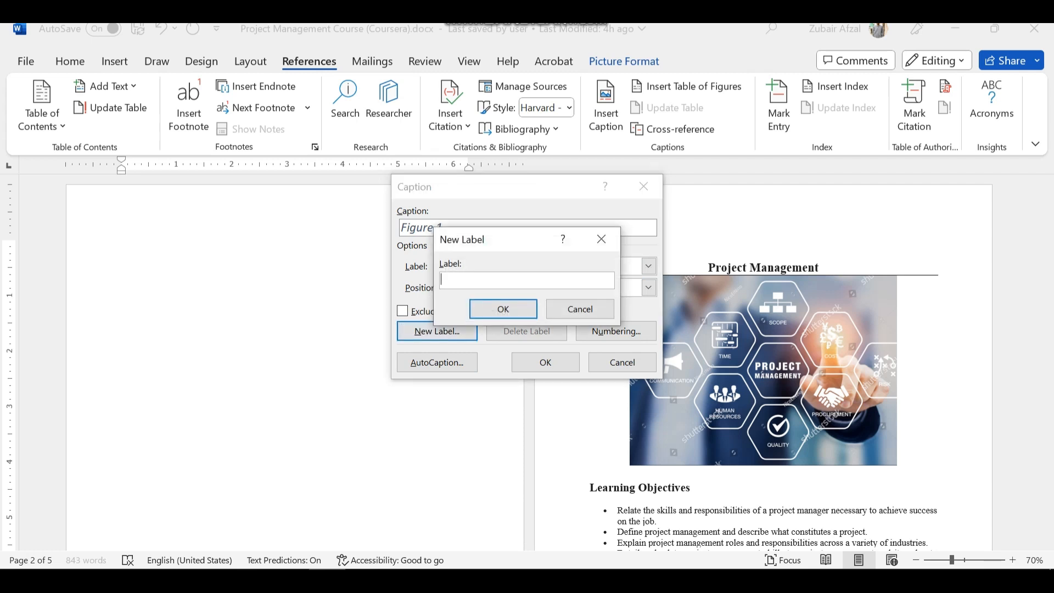
type("Example")
key("Return")
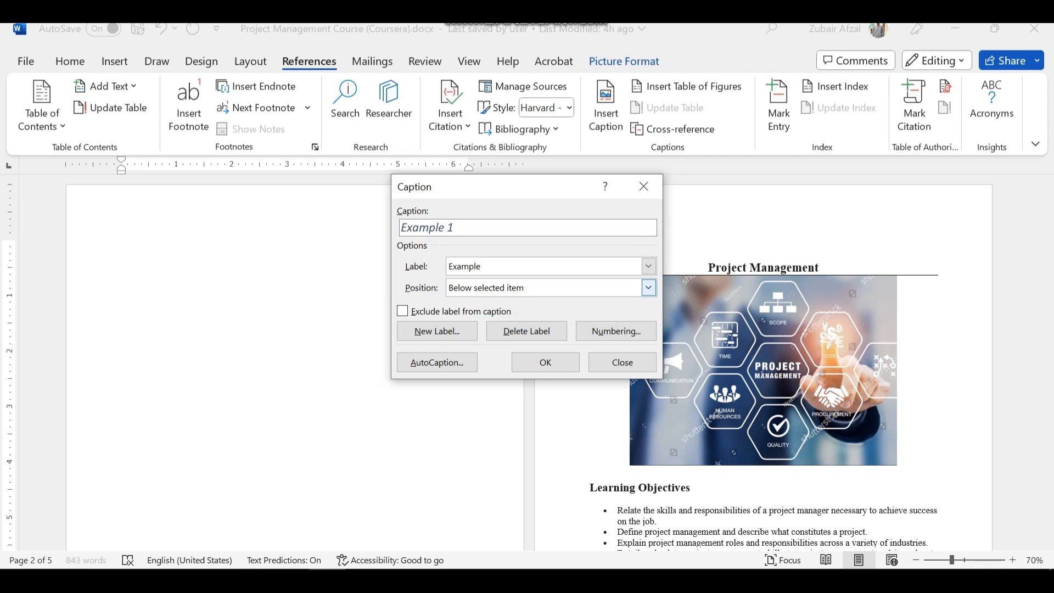
Insert the Example caption with its position set to below the selected item
left_click(649, 287)
left_click(649, 288)
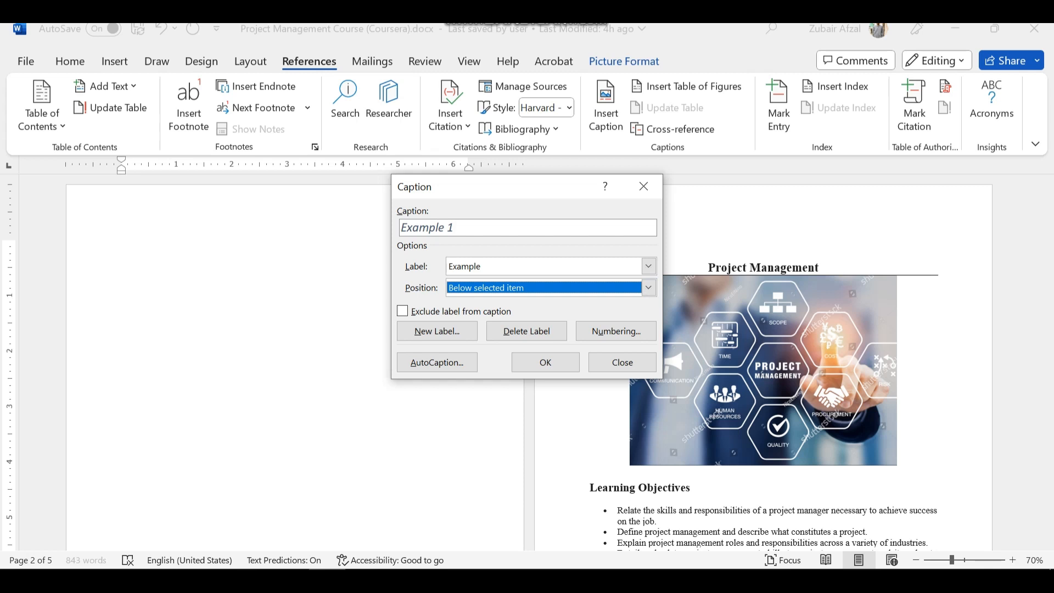
left_click(546, 363)
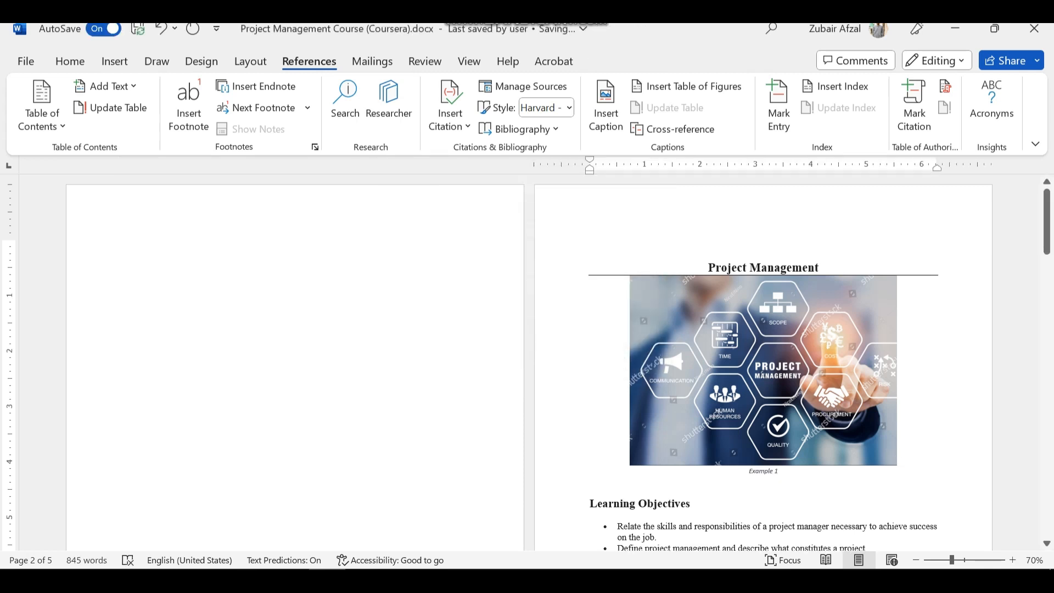
Add the text ": Project Management" after the number in the first picture's caption
left_click(69, 61)
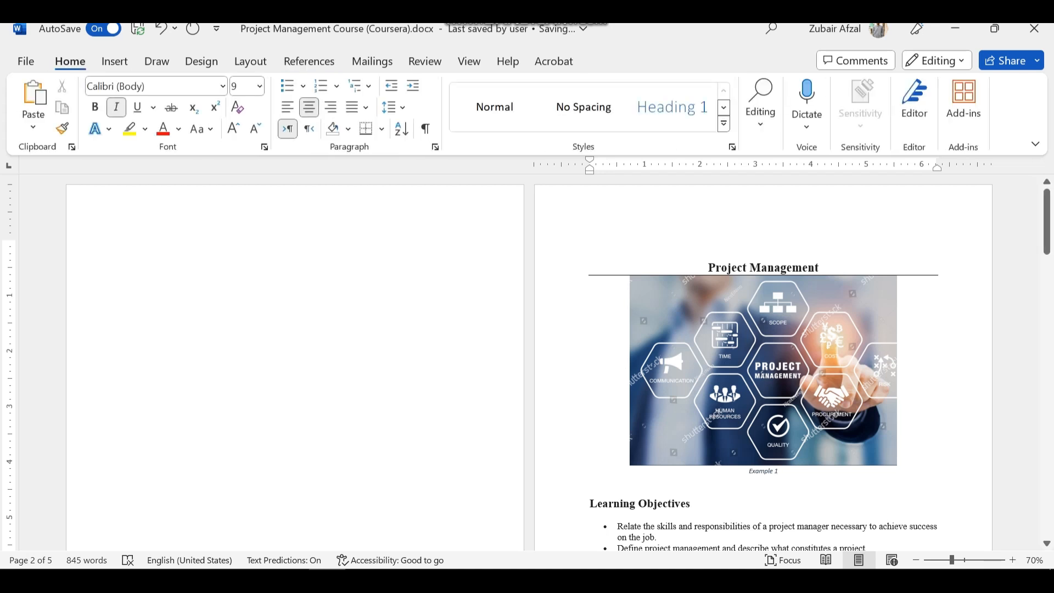
scroll(291, 303, "up", 5, "ctrl")
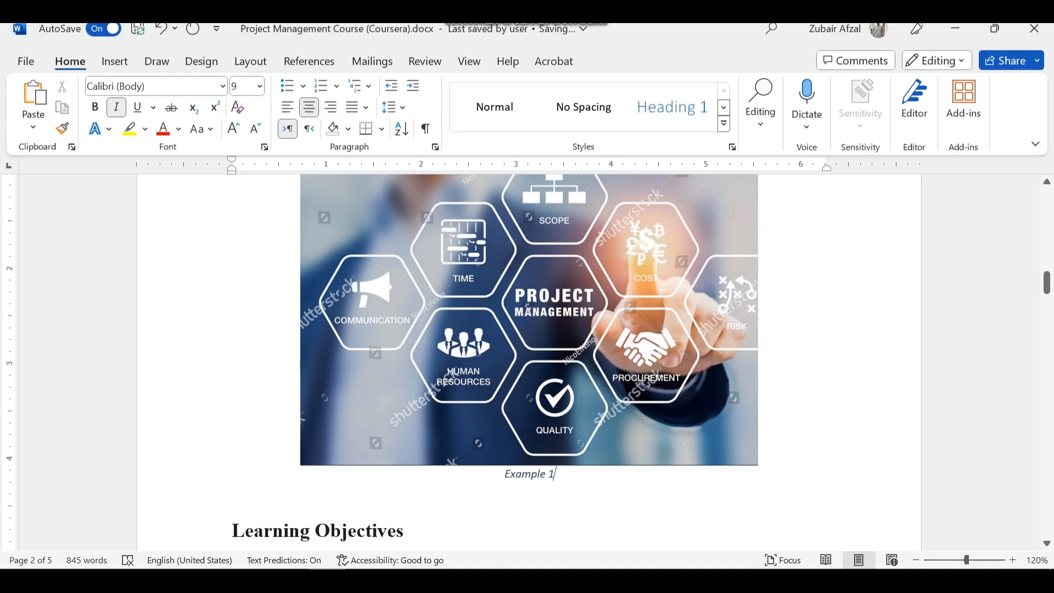
type(": ")
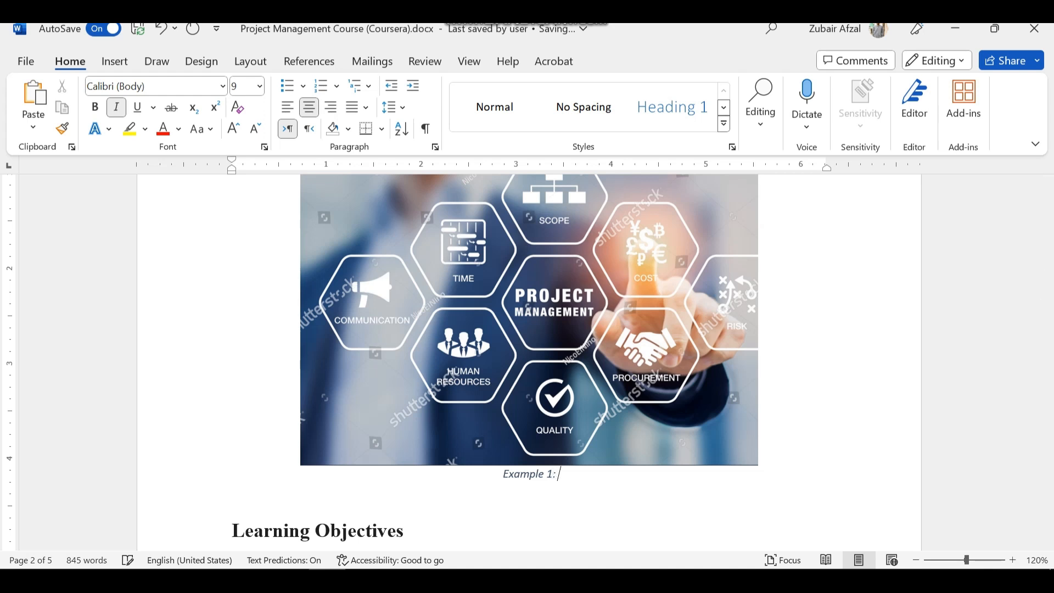
type("Project Man")
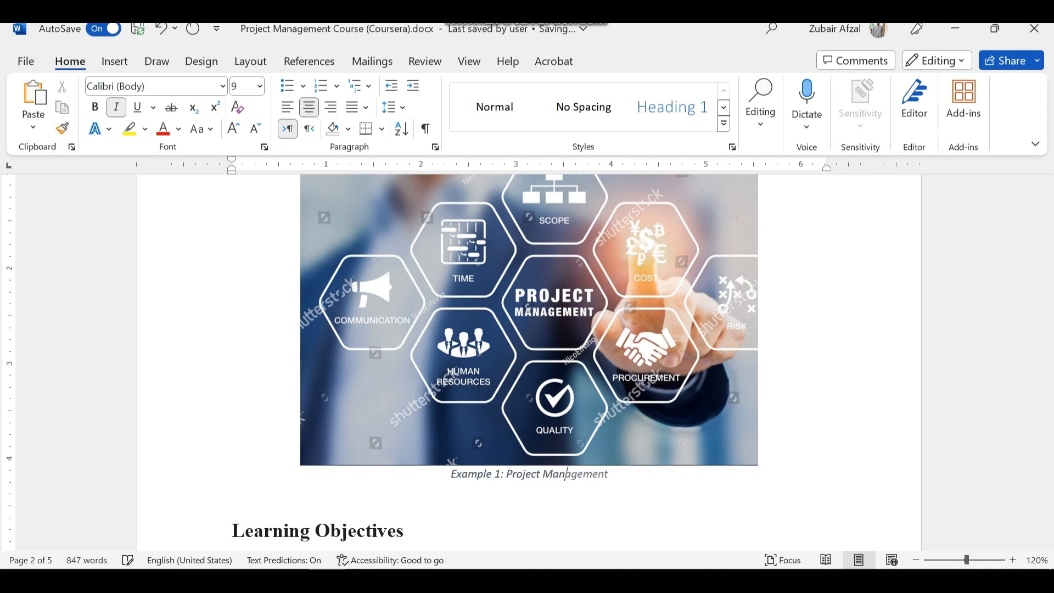
key("Tab")
Insert a caption with the Example label below the six-stage course graphic above About Course
scroll(527, 357, "down", 8)
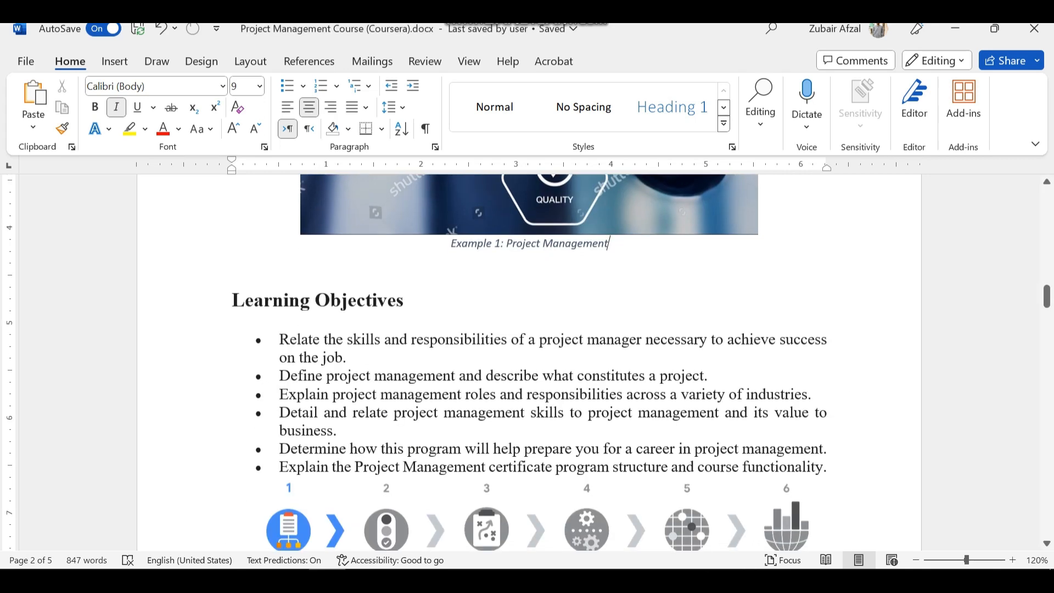
scroll(527, 357, "up", 3)
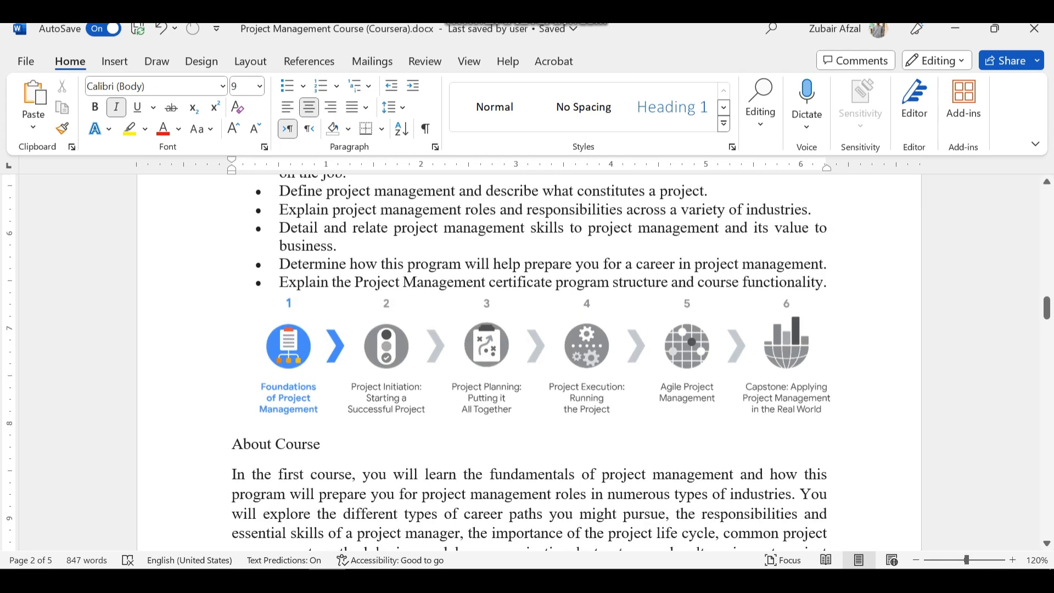
left_click(541, 307)
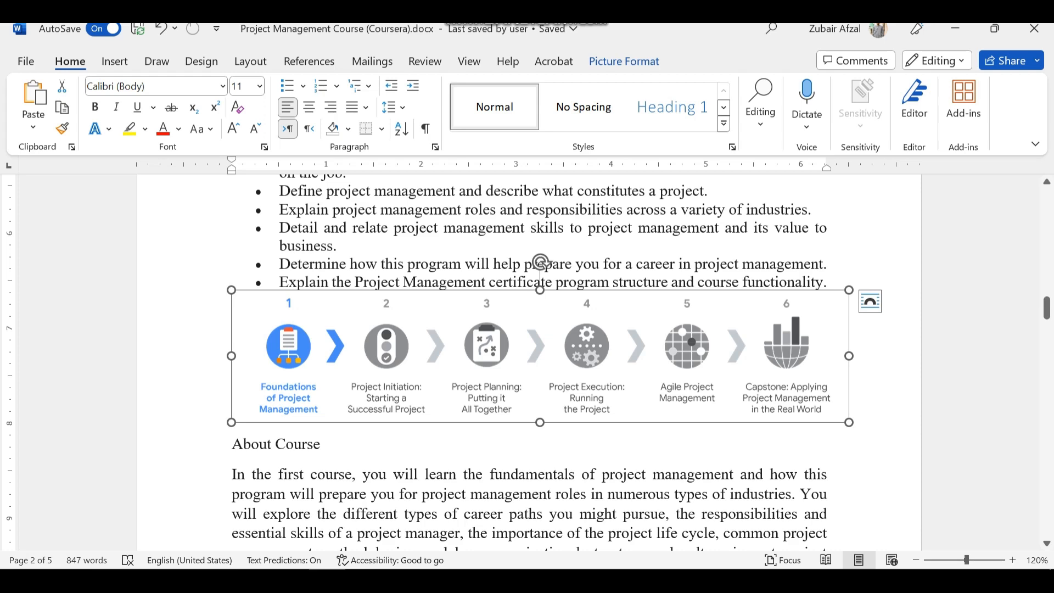
left_click(309, 62)
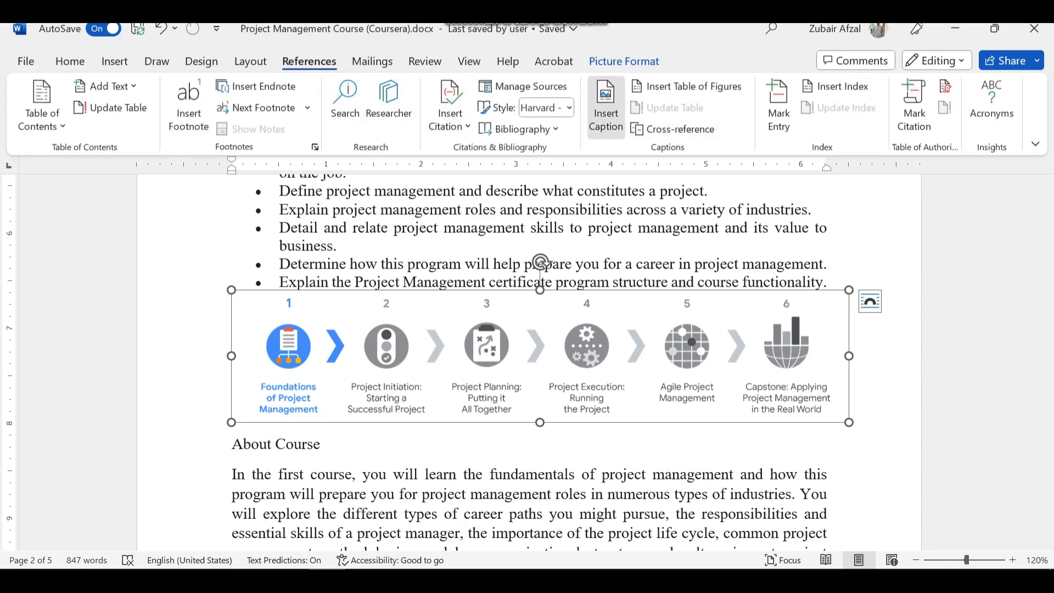
left_click(606, 105)
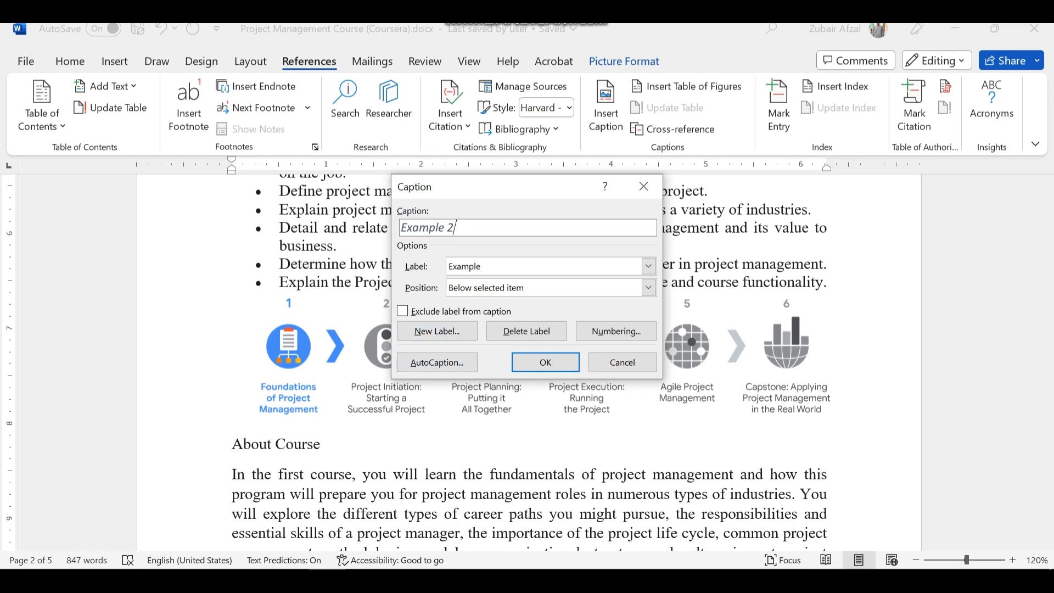
left_click(546, 362)
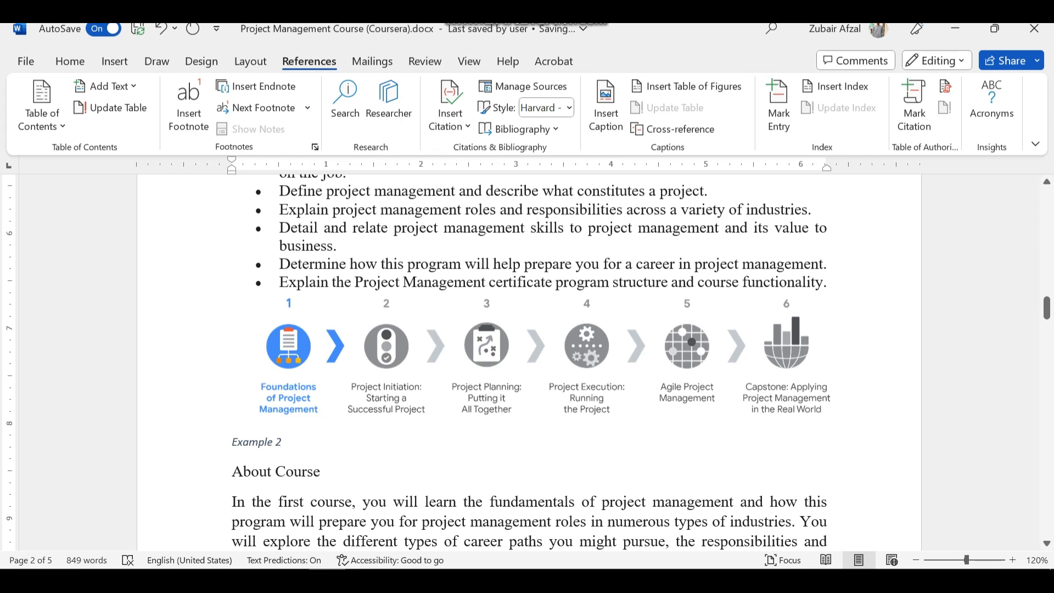
Add ": Life Cycle of Project Management" to the six-stage graphic's caption and centre the caption line
type(": Life Cycle of")
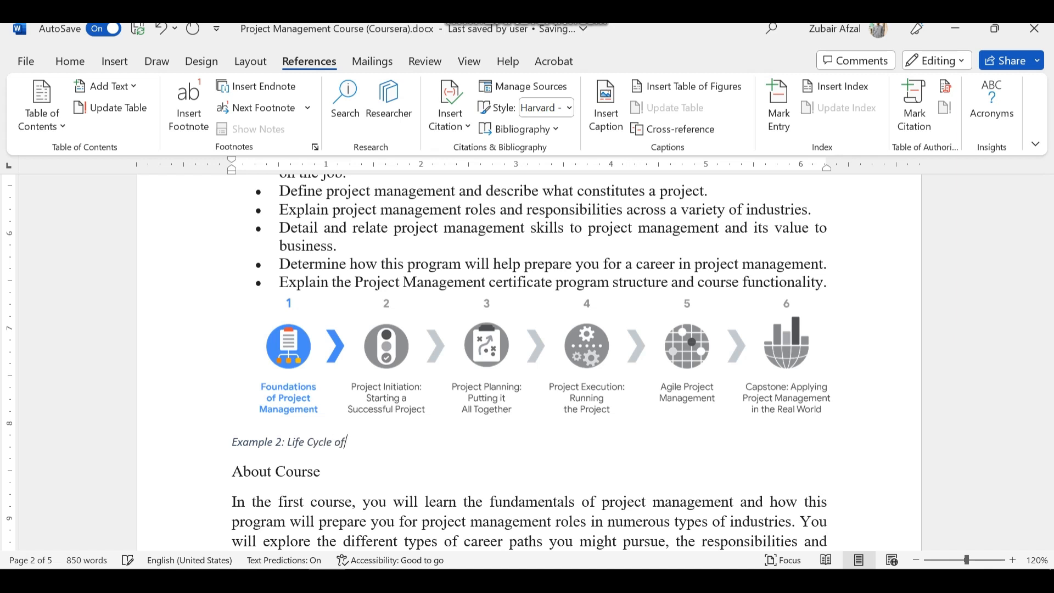
type(" Project Management")
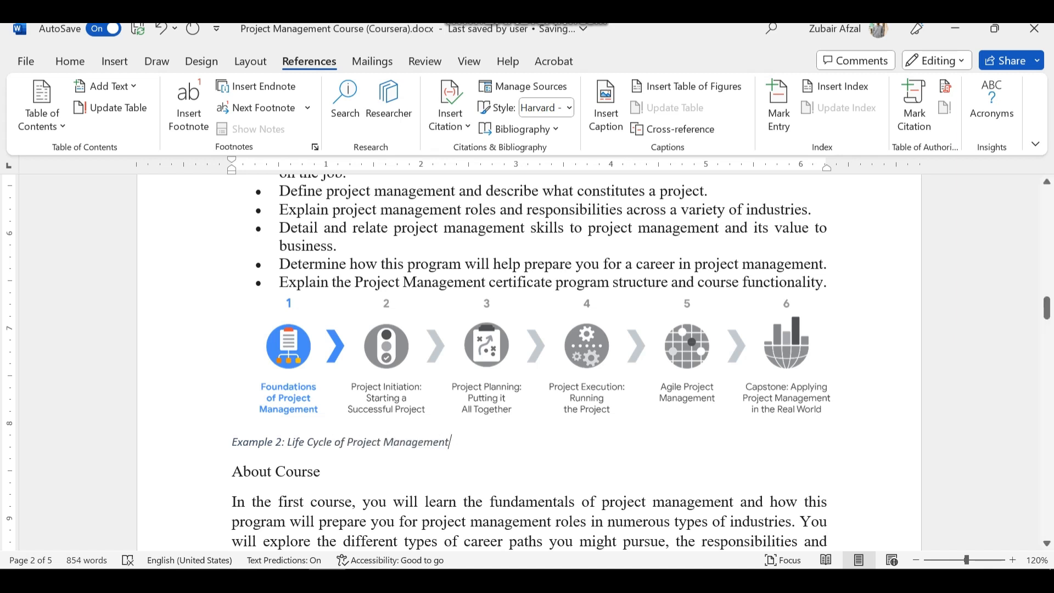
scroll(393, 442, "up", 5)
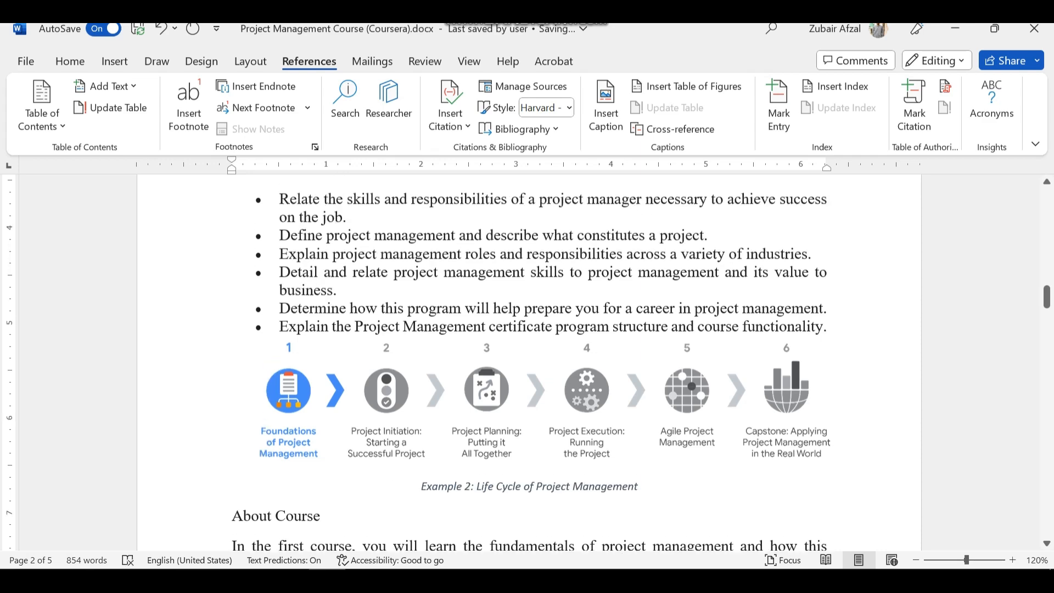
Insert a caption with the Example label below the hand-drawn project management diagram in the Break Down section
scroll(529, 362, "down", 10)
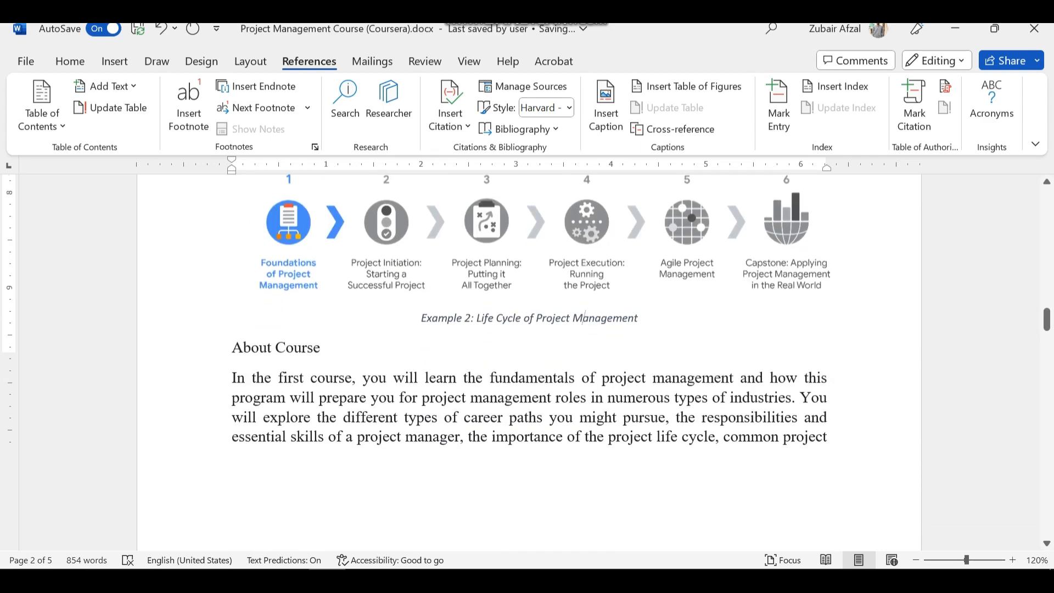
scroll(529, 362, "down", 10)
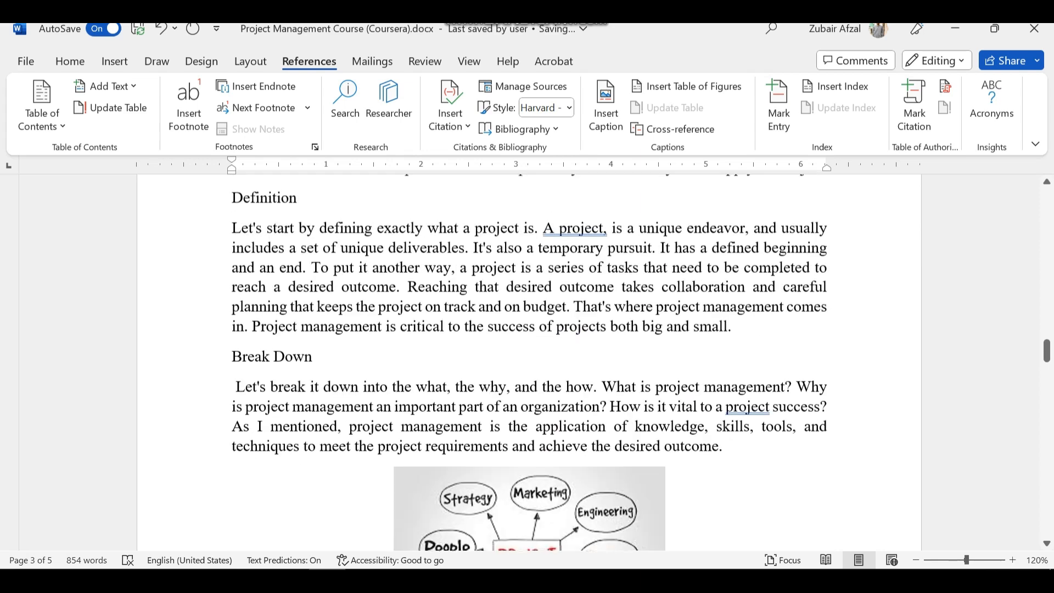
left_click(529, 278)
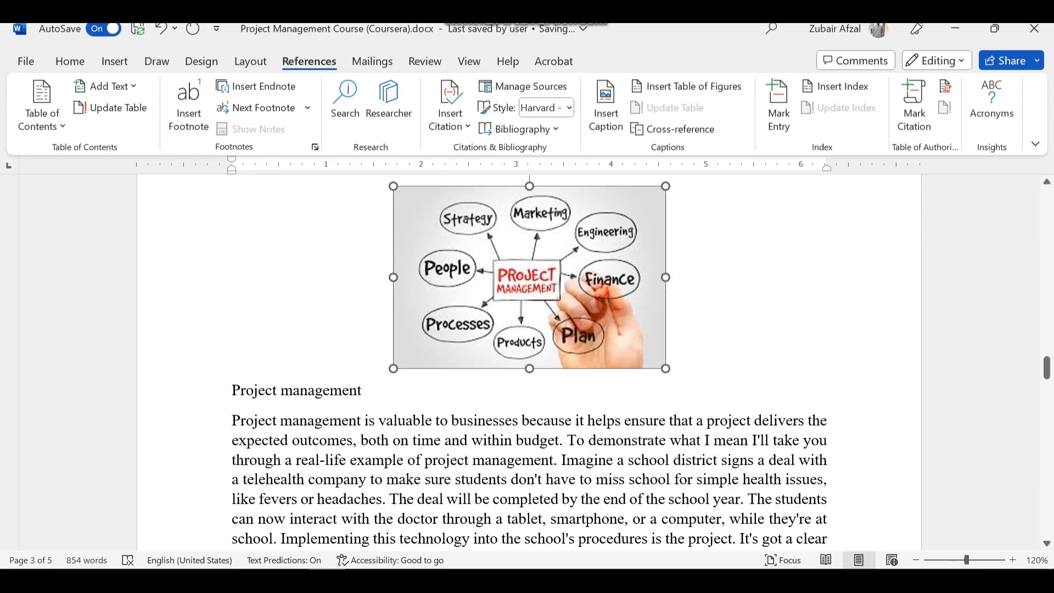
scroll(529, 363, "up", 3)
scroll(529, 363, "down", 3)
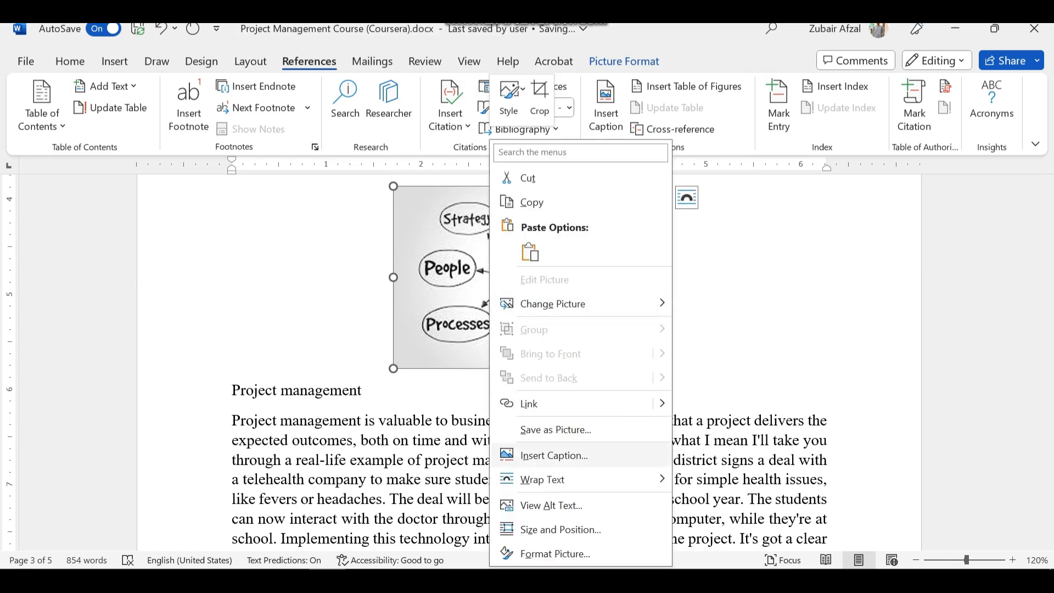
left_click(555, 455)
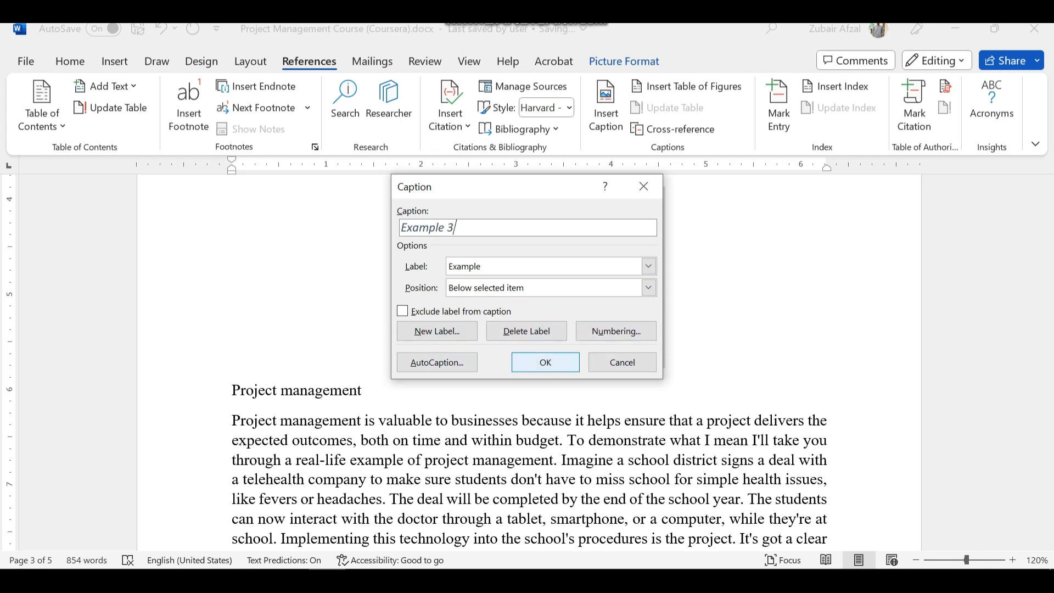
left_click(545, 363)
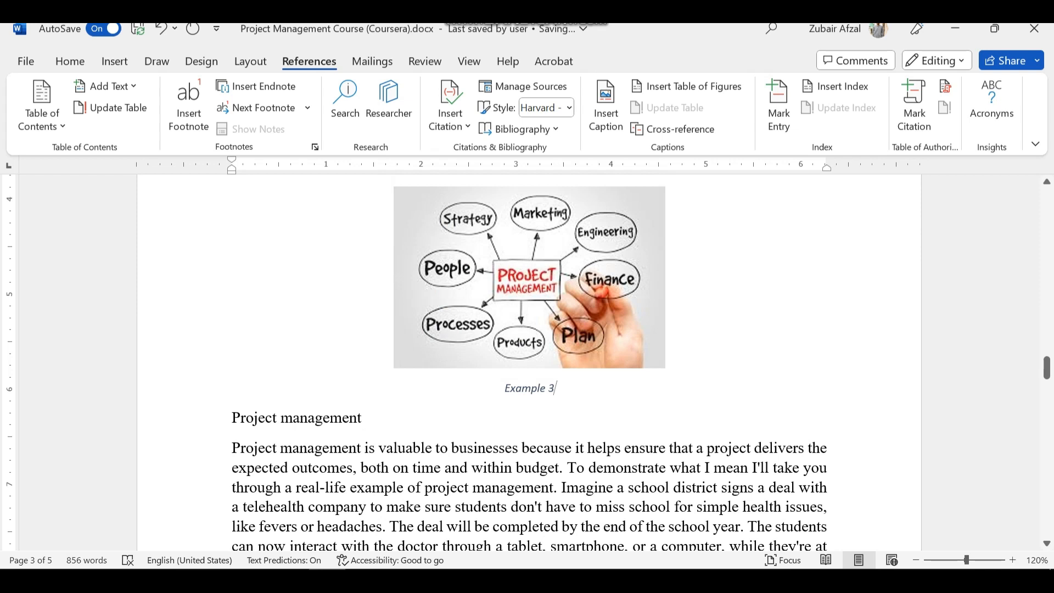
Add the text ": Break Down" after the number in the hand-drawn diagram's caption
type(": ")
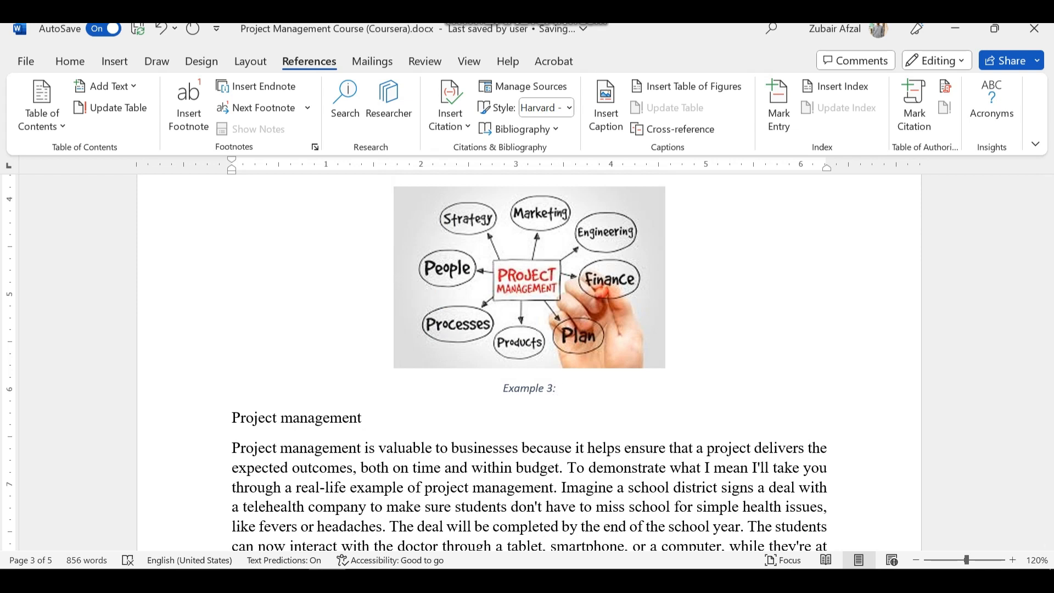
type("Break Down")
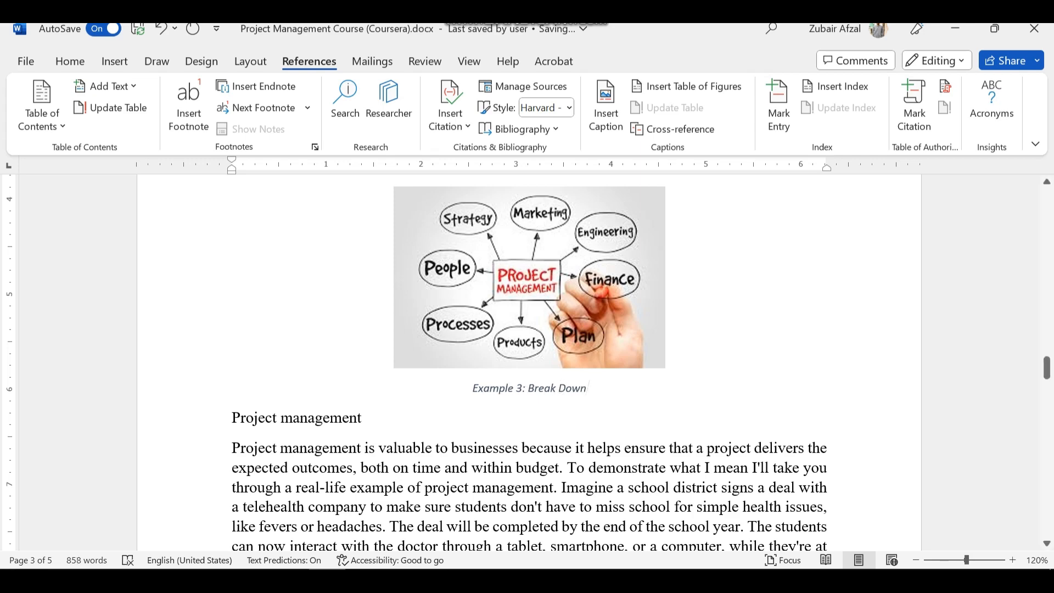
Insert a caption with the Example label below the software logos picture on page 4
scroll(527, 363, "down", 10)
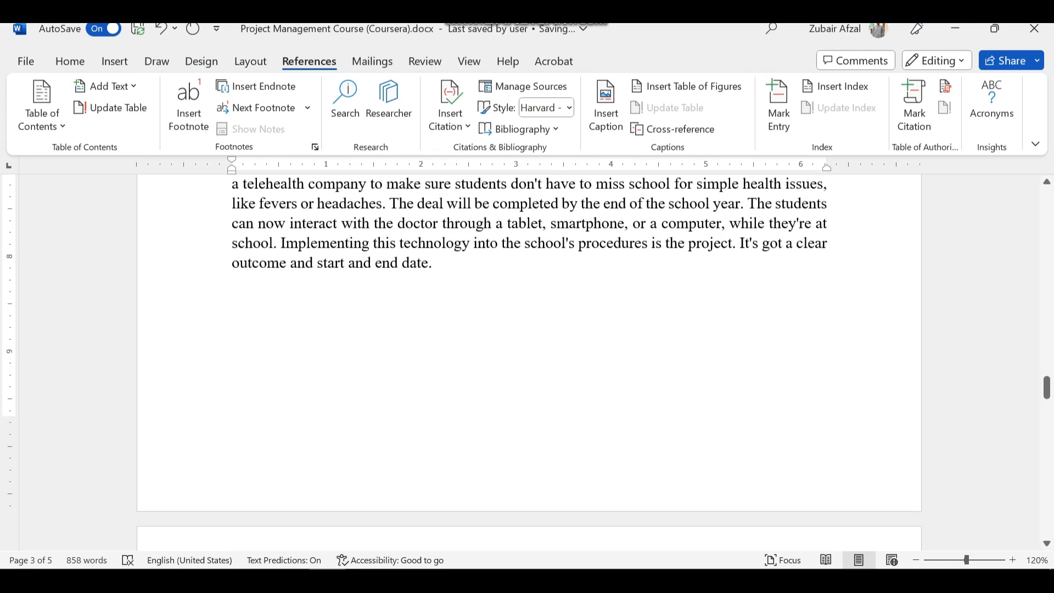
left_click(546, 313)
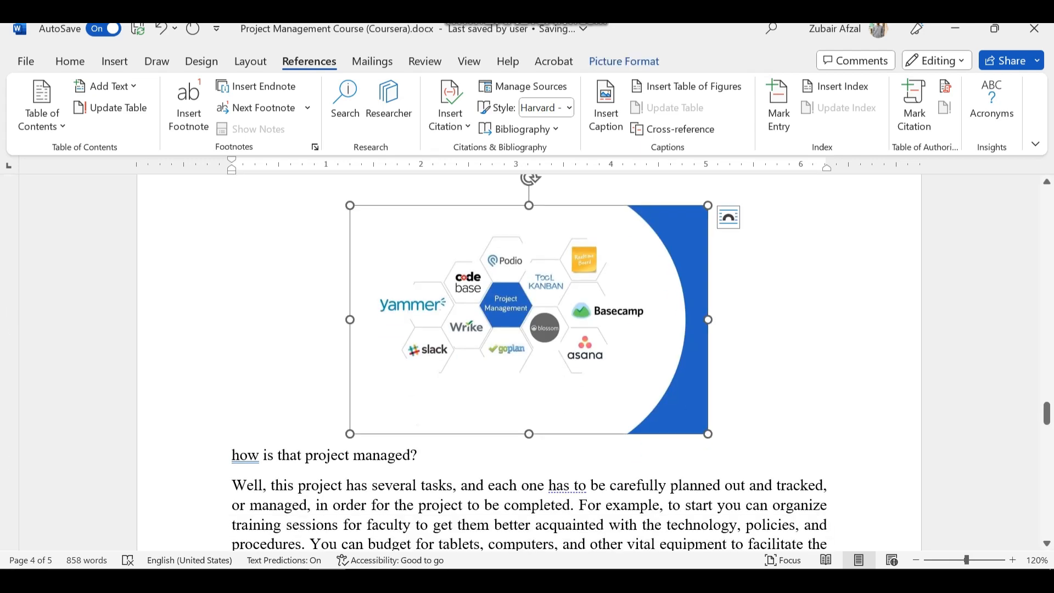
right_click(546, 313)
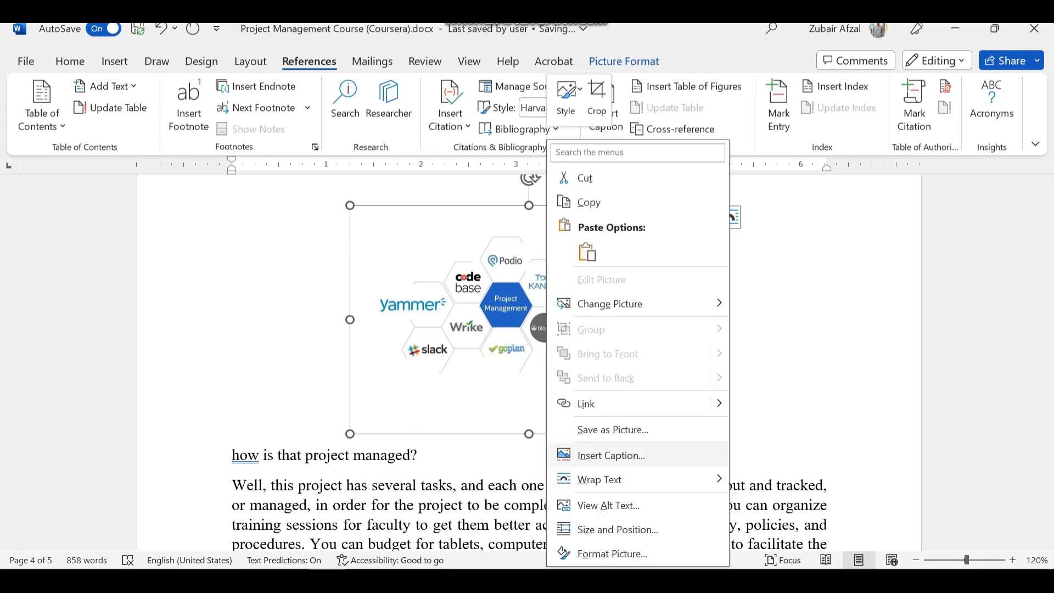
left_click(611, 455)
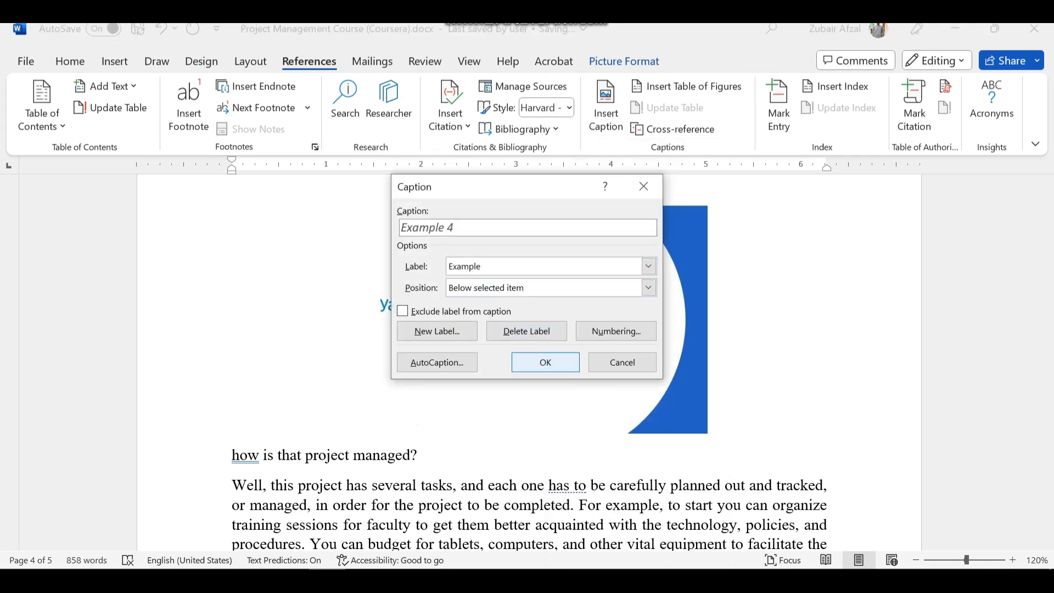
key("Return")
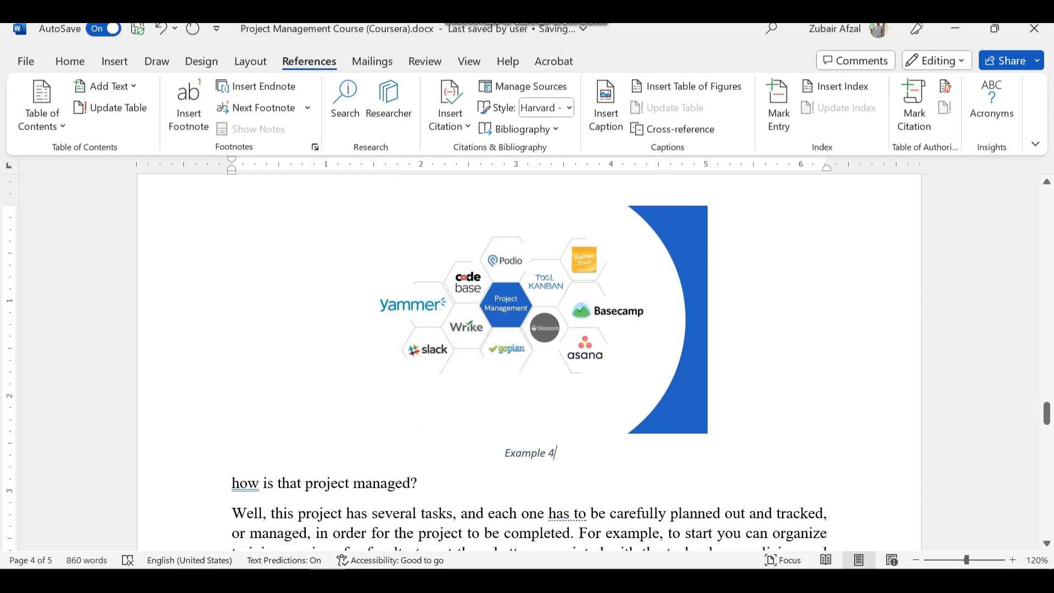
Add the text ": Project Management Softwares" after the number in the software logos picture's caption
type(": Proje")
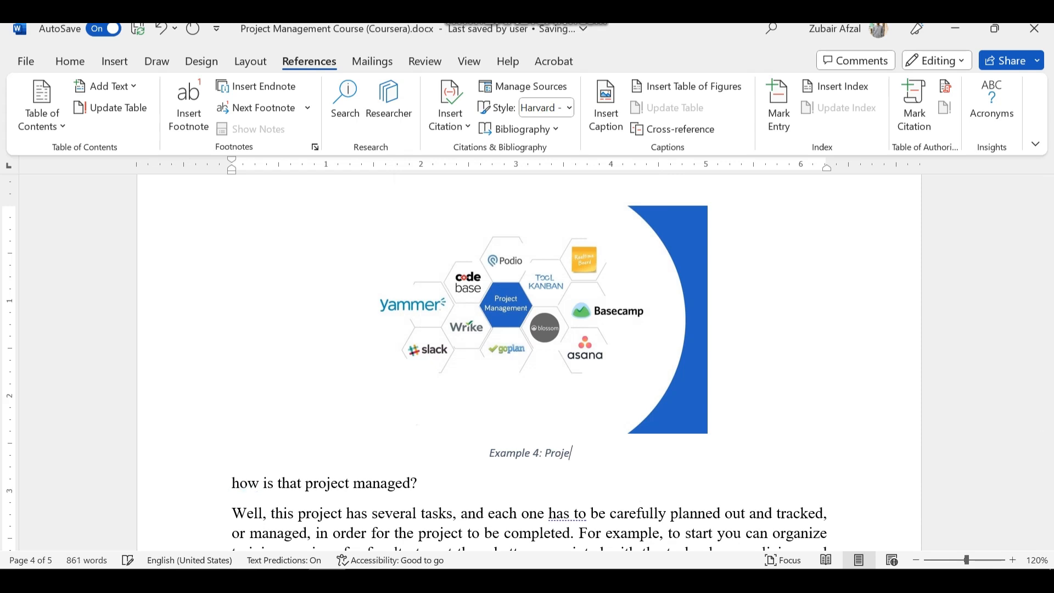
type("ct Man")
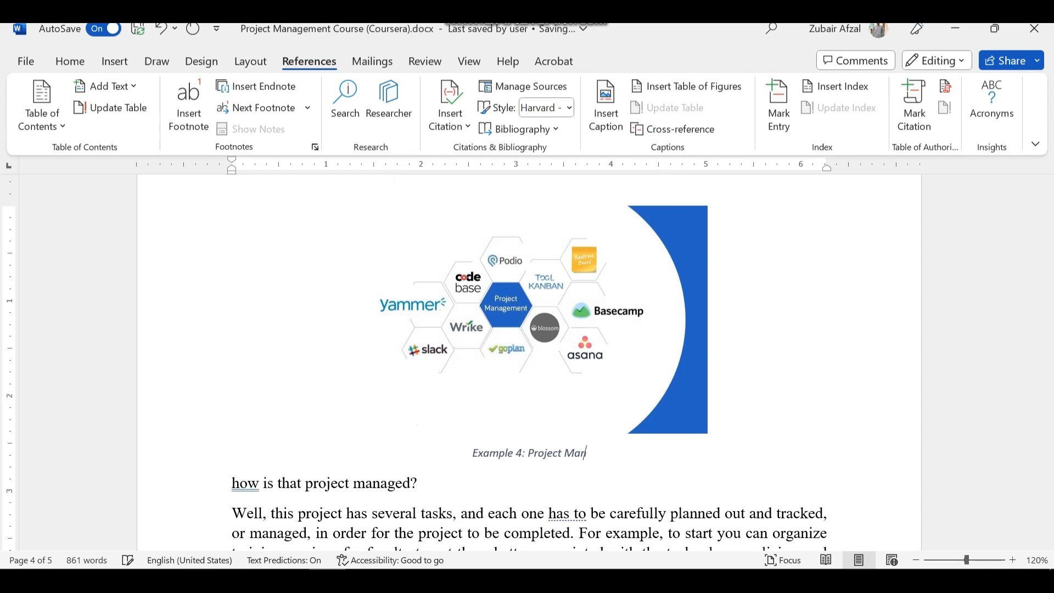
type("aheme")
key("BackSpace")
key("BackSpace")
key("BackSpace")
key("BackSpace")
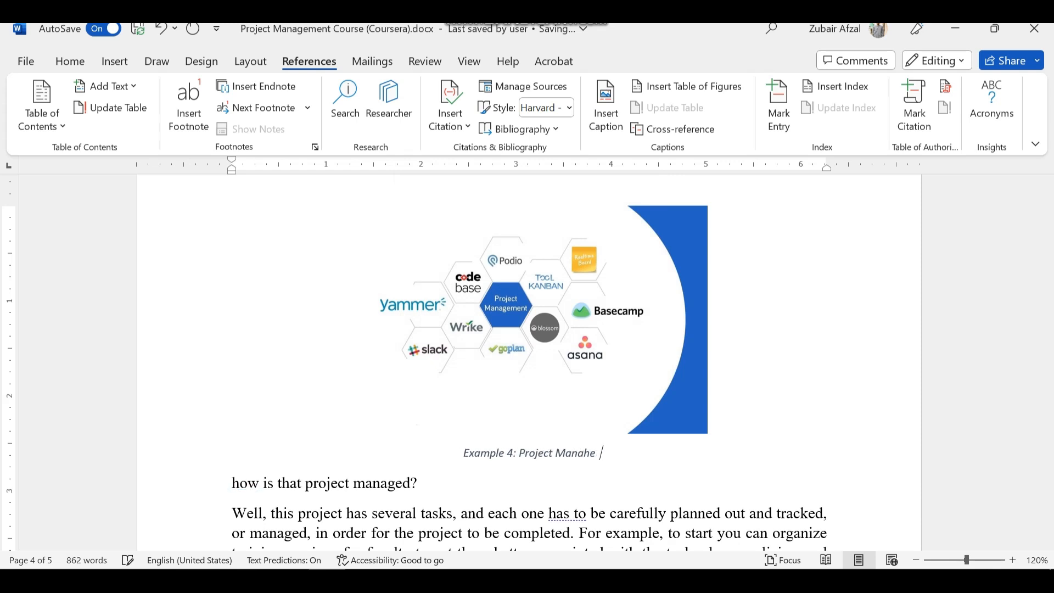
type("gemen")
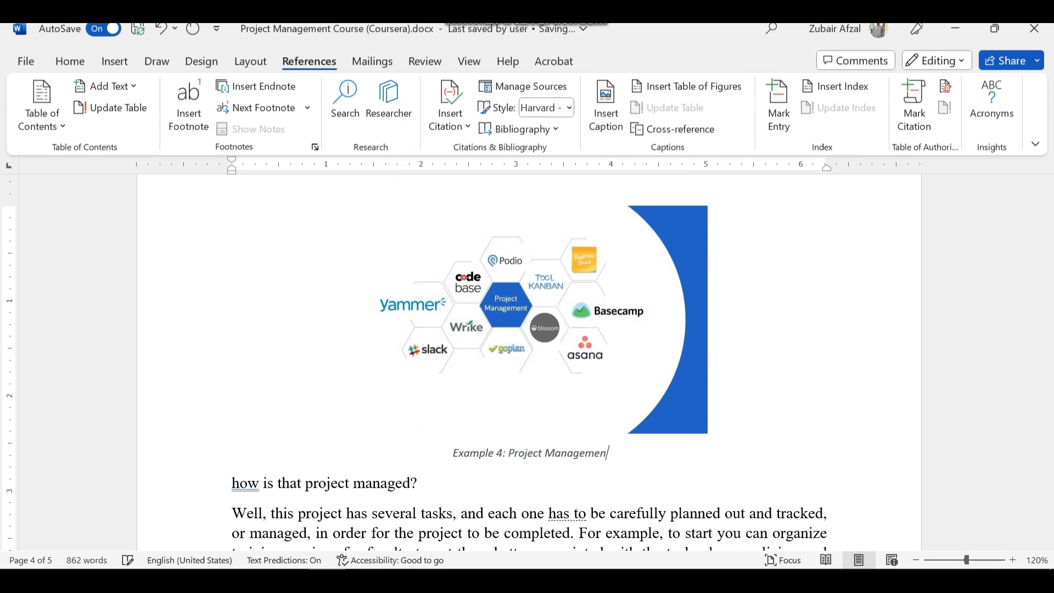
type("t Sof")
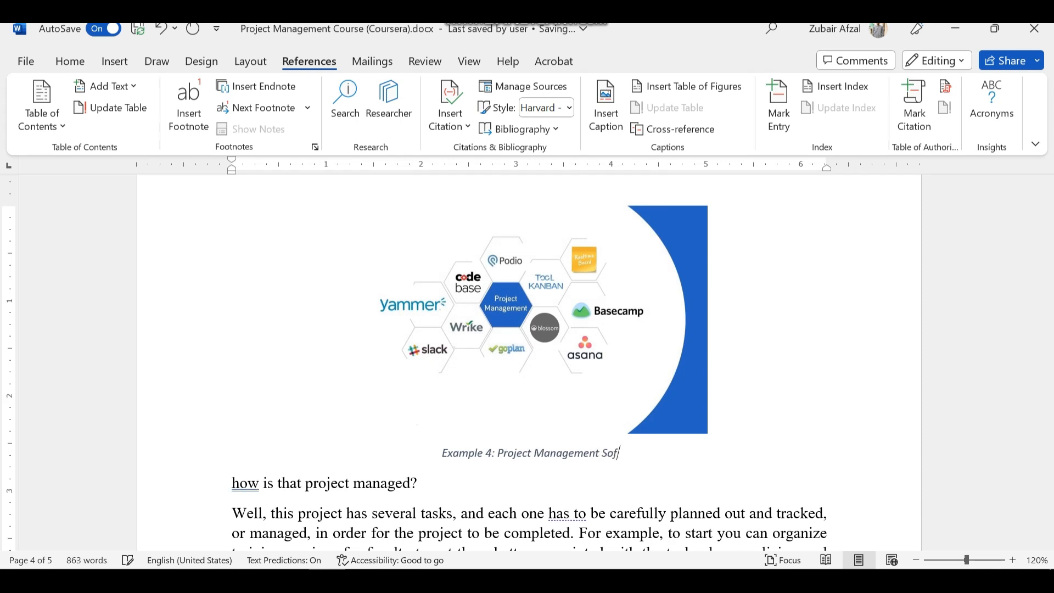
type("twares")
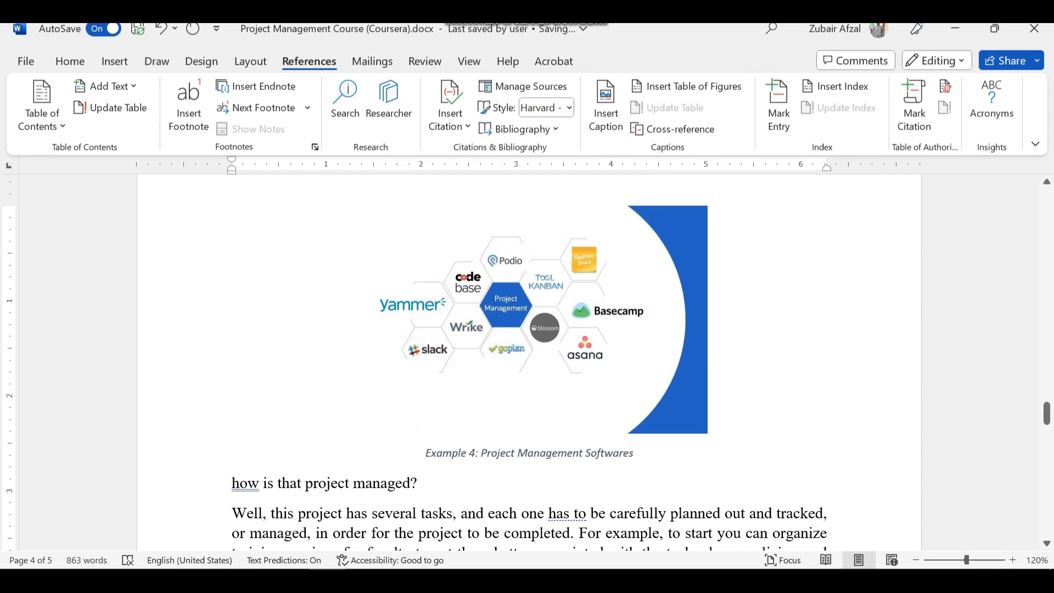
Insert a caption with the Example label below the SUGGESTION picture on the last page
scroll(528, 363, "down", 3)
scroll(528, 362, "down", 1)
scroll(528, 362, "down", 15)
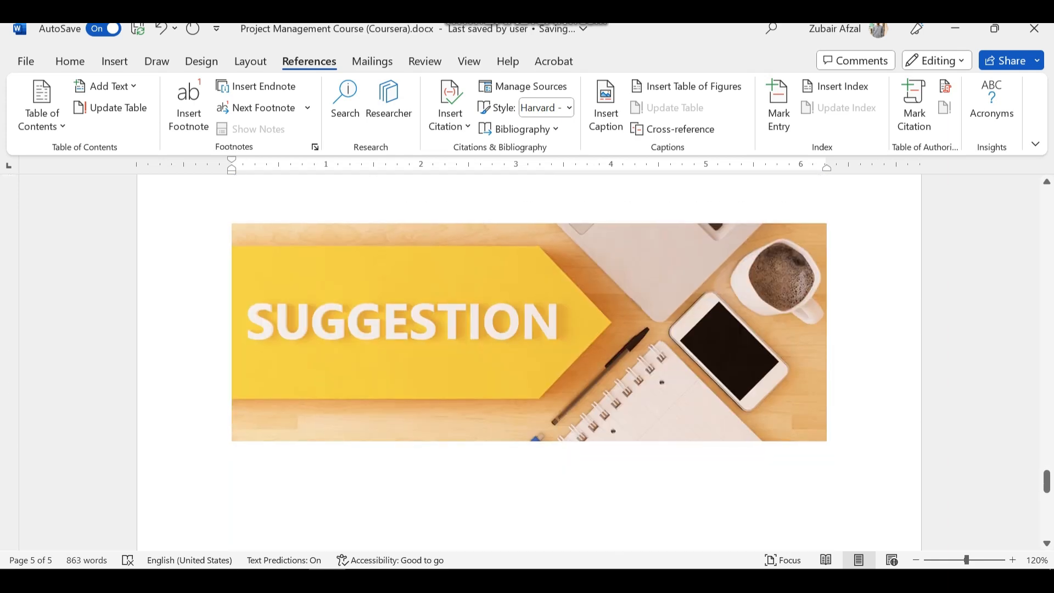
left_click(530, 332)
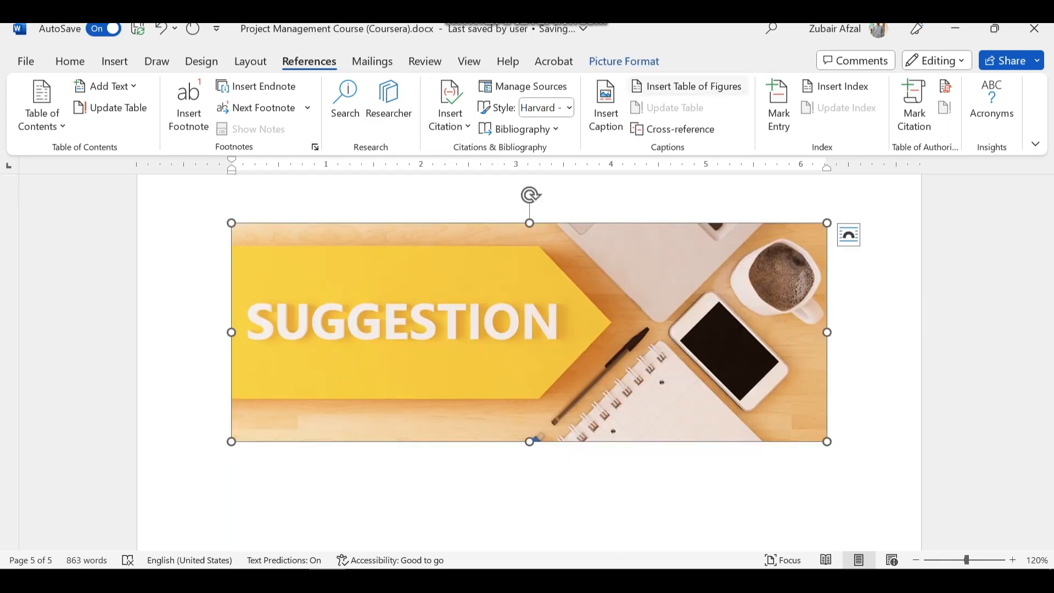
left_click(606, 105)
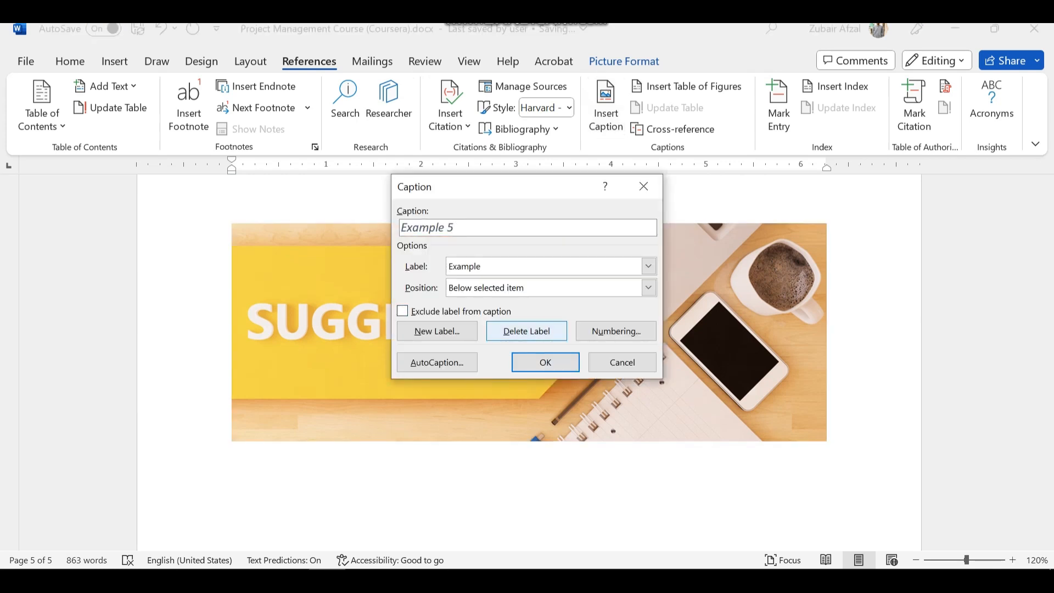
left_click(545, 362)
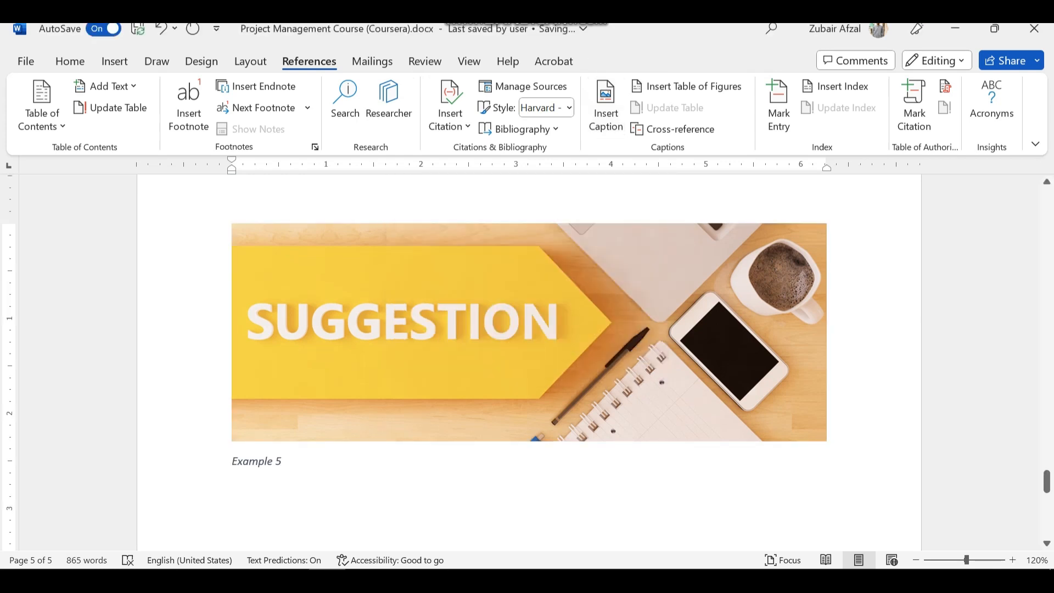
Centre the SUGGESTION picture's caption and add the text ": Suggestions" after its number
key("ctrl+e")
type(": S")
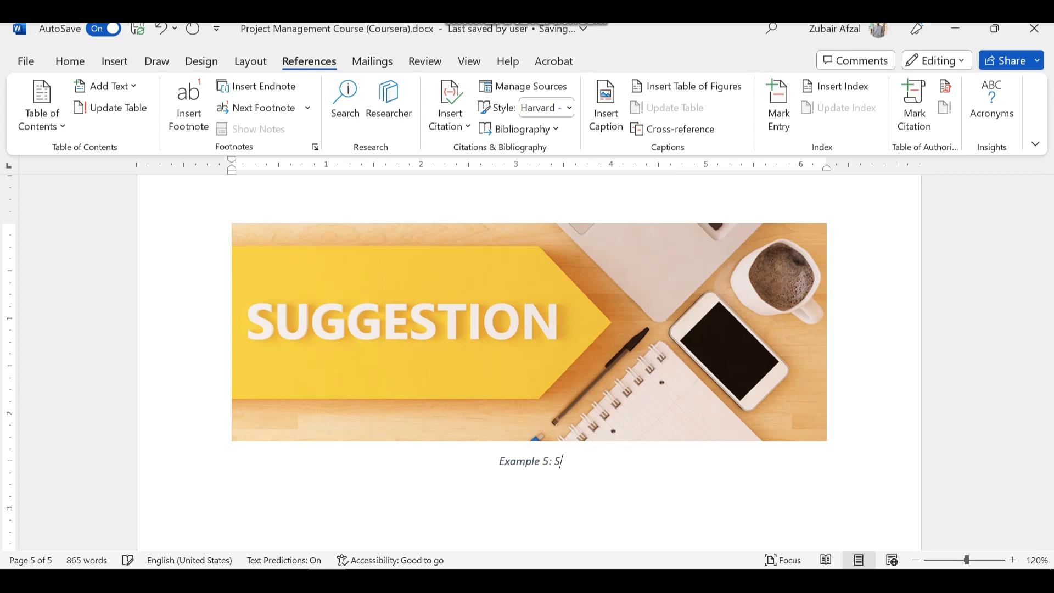
type("uggestions")
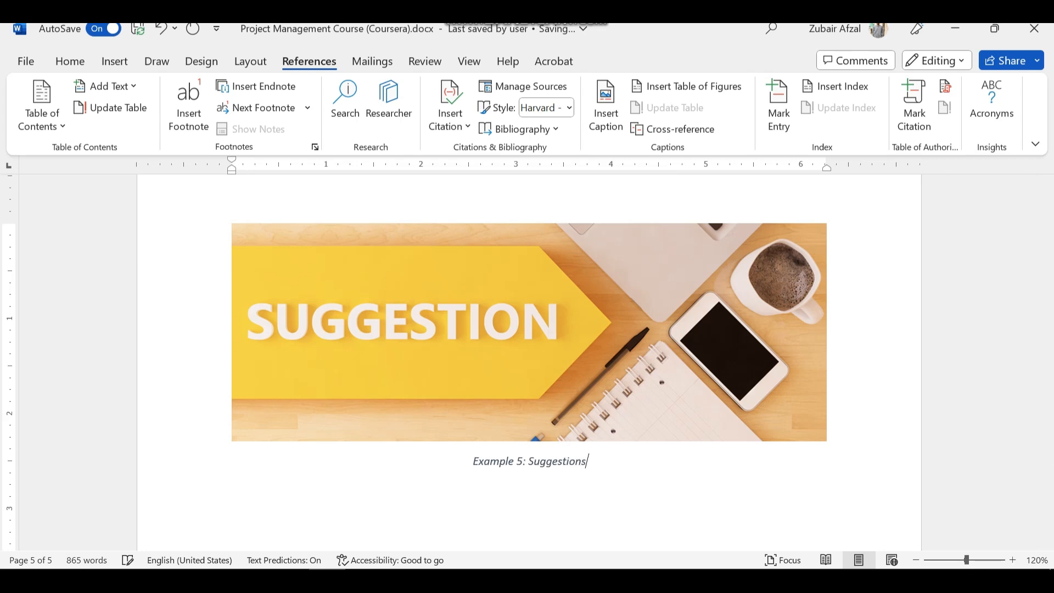
Review the picture captions across all pages of the document at 50% zoom
scroll(527, 363, "down", 7)
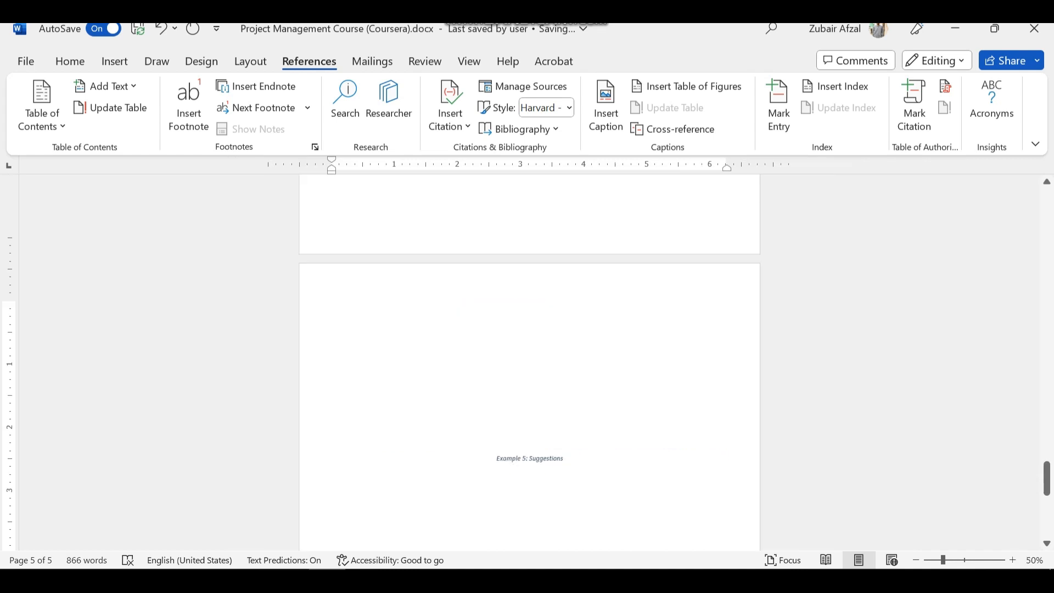
scroll(527, 362, "up", 5)
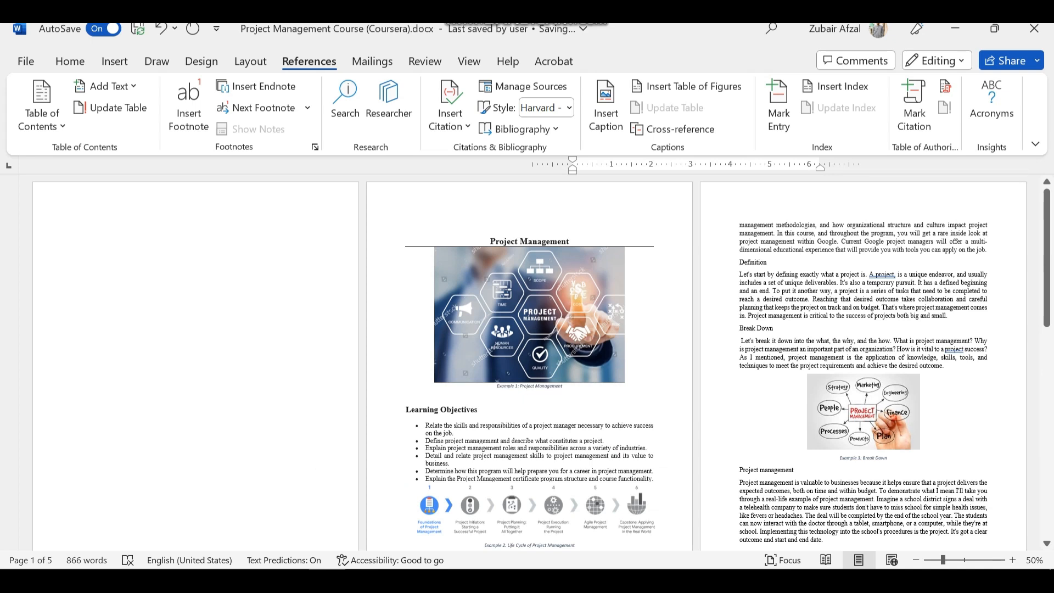
left_click_drag(565, 387, 516, 387)
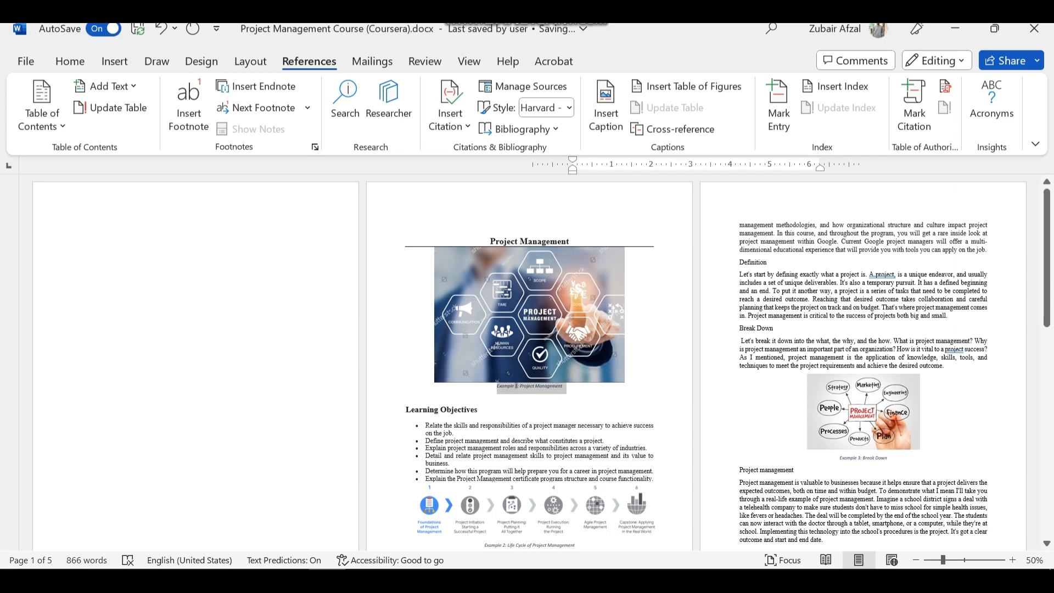
left_click(517, 387)
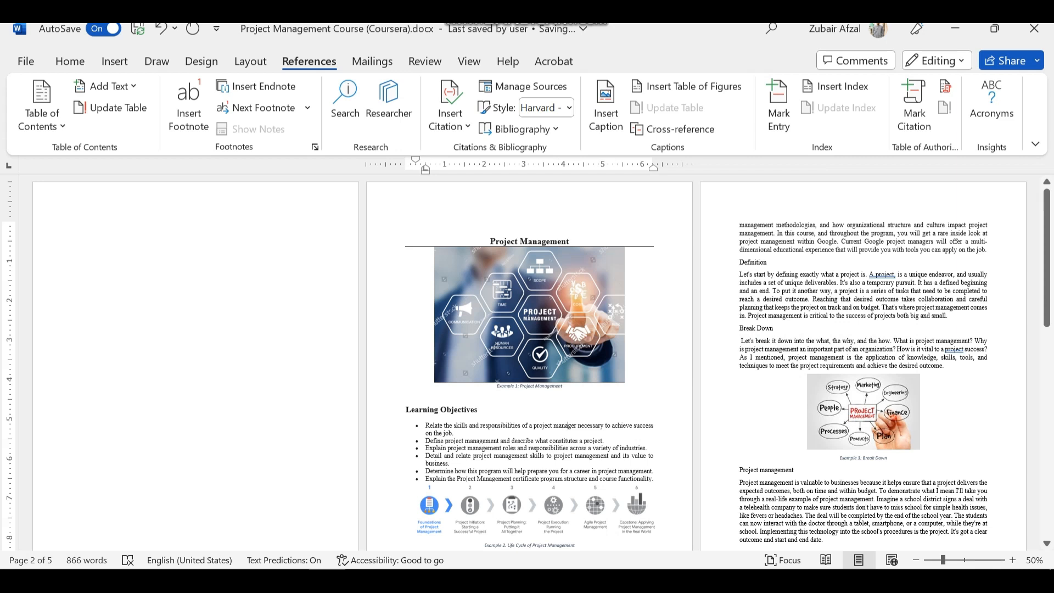
scroll(527, 363, "down", 10)
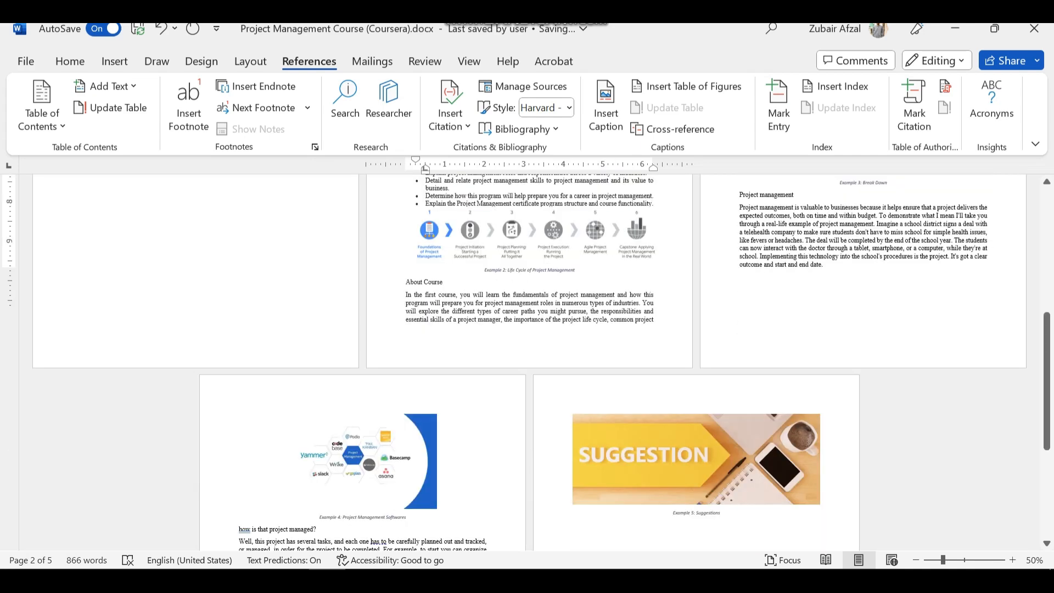
scroll(528, 362, "up", 10)
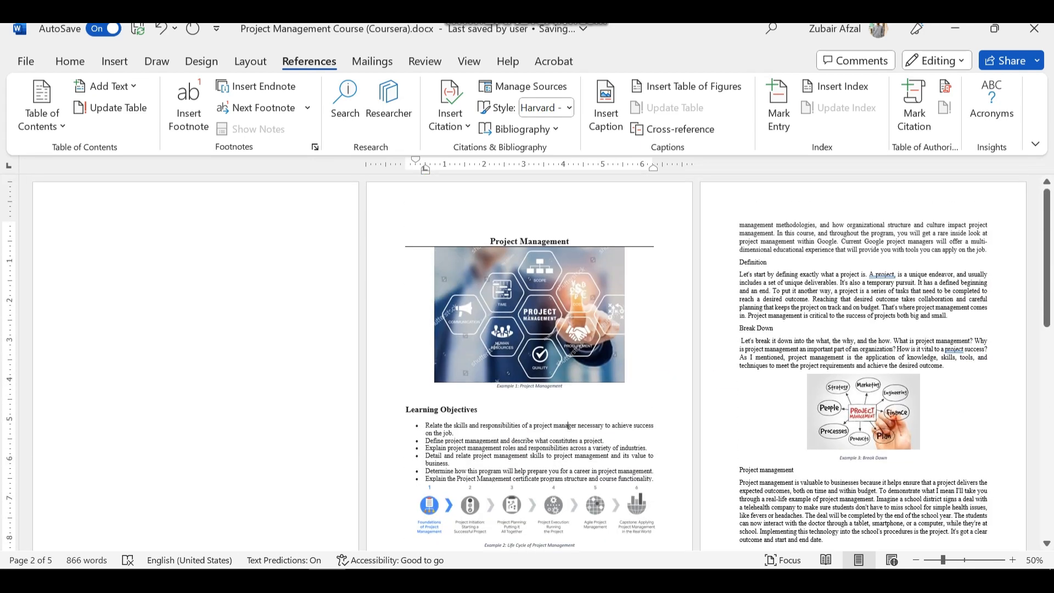
Open the table of figures settings for the start of the blank first page and view the available formats
left_click(151, 251)
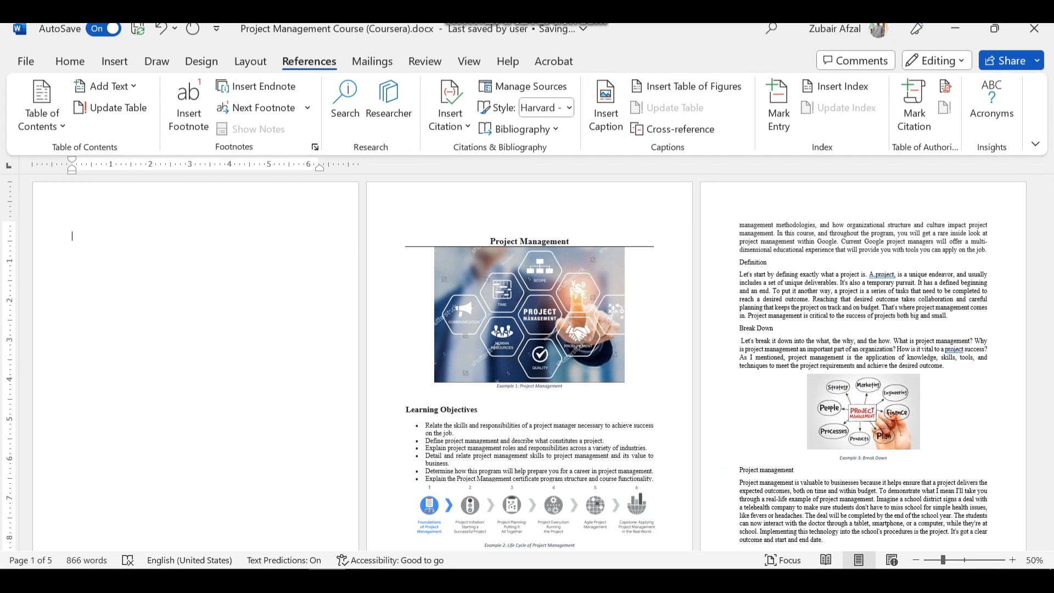
left_click(686, 87)
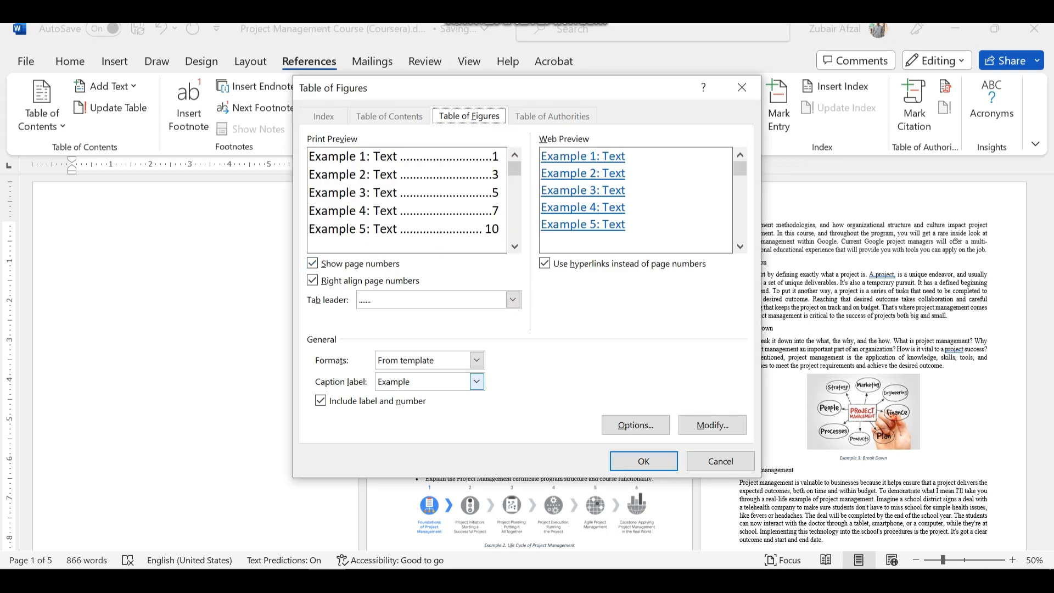
left_click(476, 360)
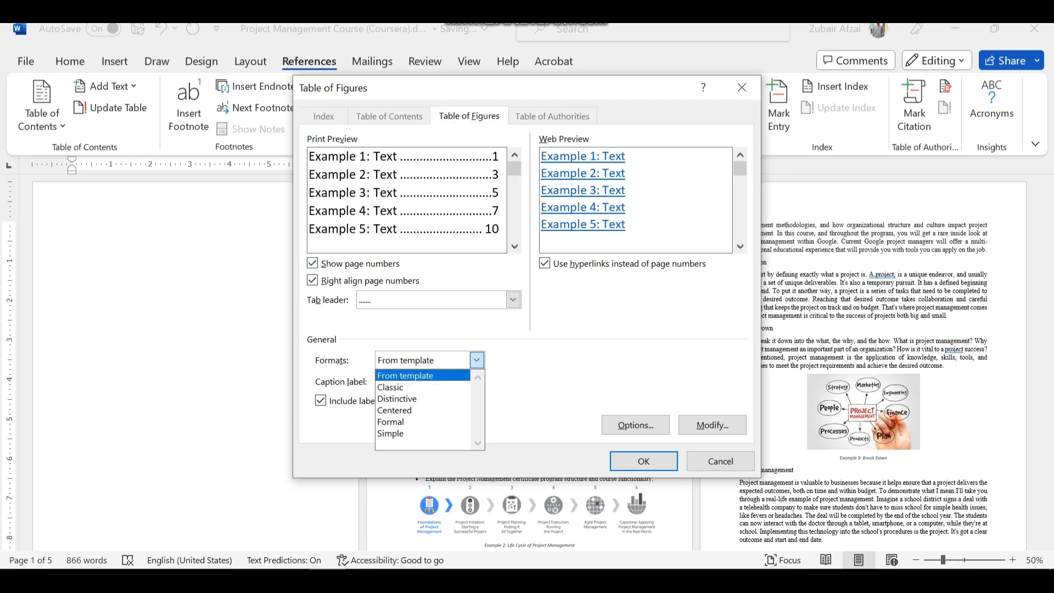
left_click(477, 360)
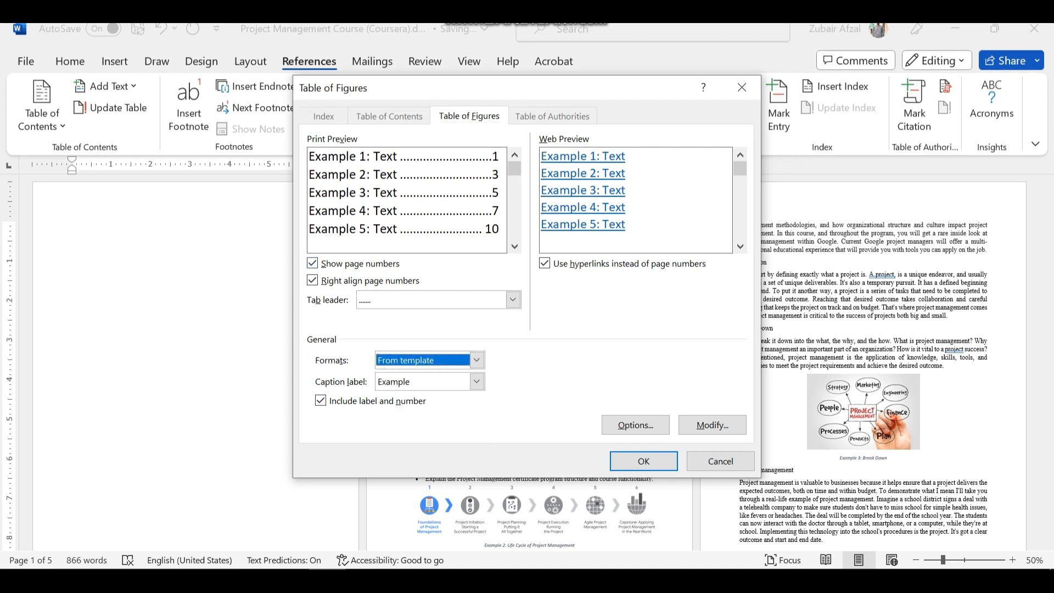
Preview the table of figures without page numbers and without right-aligned page numbers, restoring each option
key("alt+s")
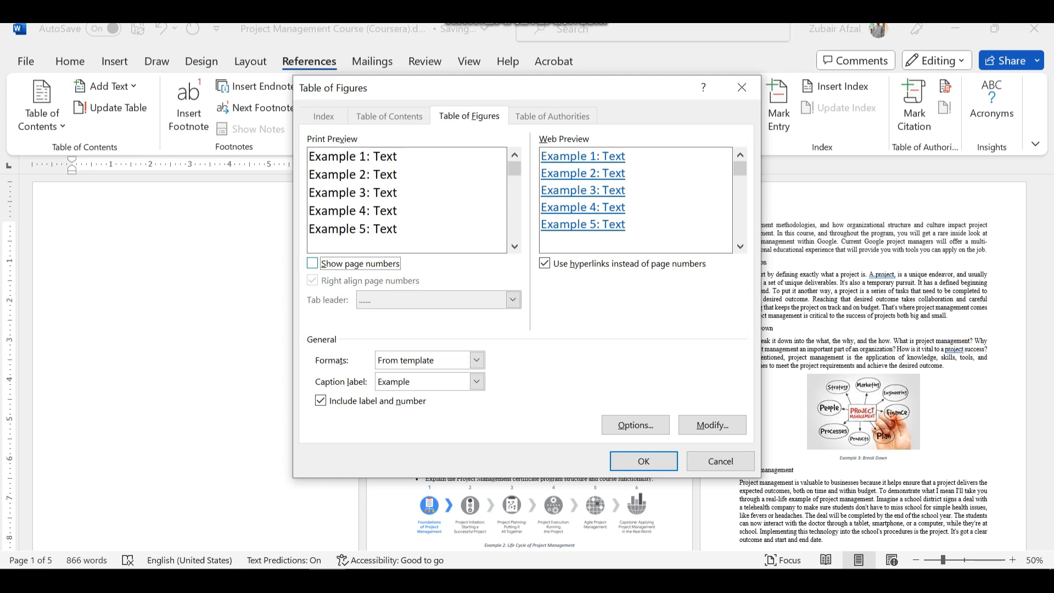
key("alt+s")
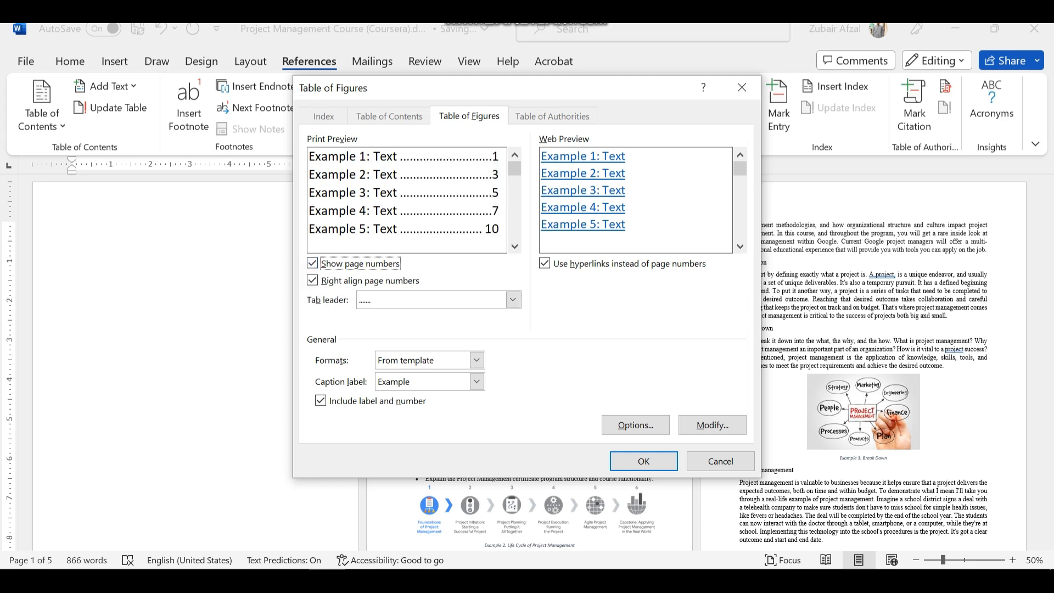
key("alt+r")
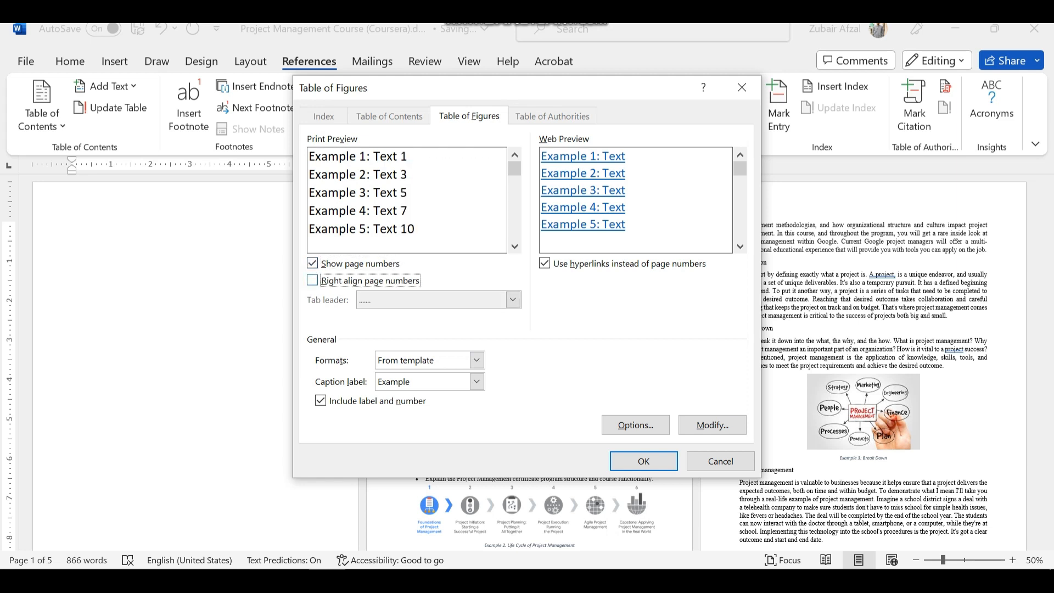
key("alt+r")
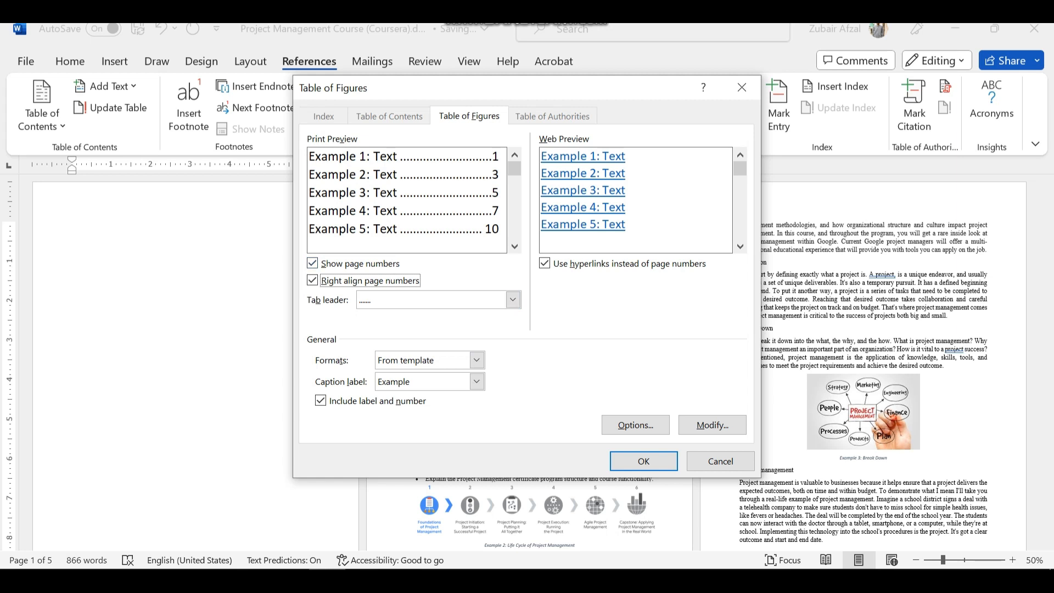
Set the tab leader to dashes, and try the web preview with hyperlinks switched off and on again
left_click(513, 300)
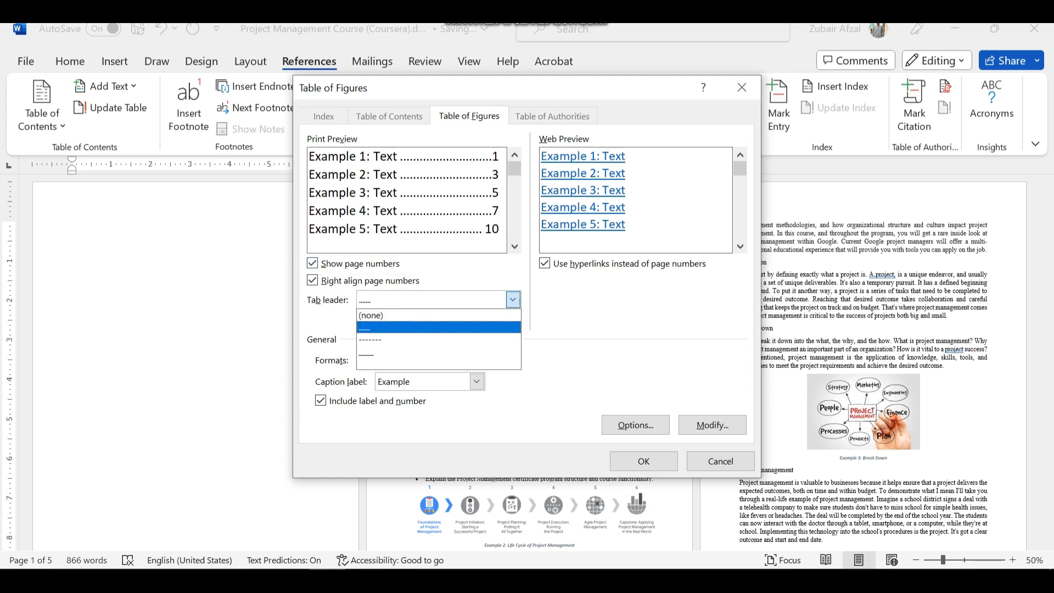
left_click(439, 340)
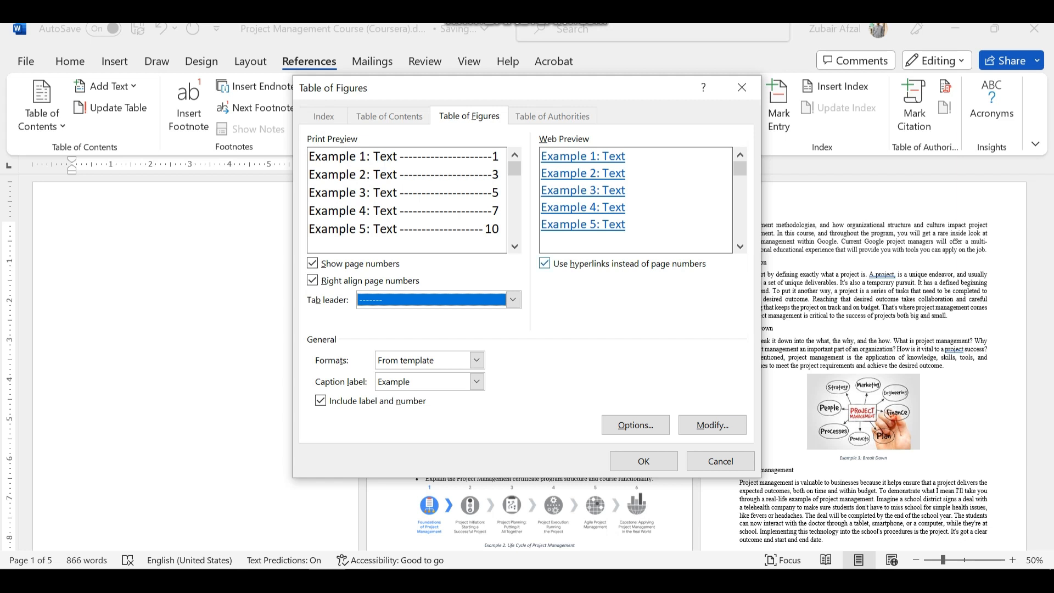
key("alt+h")
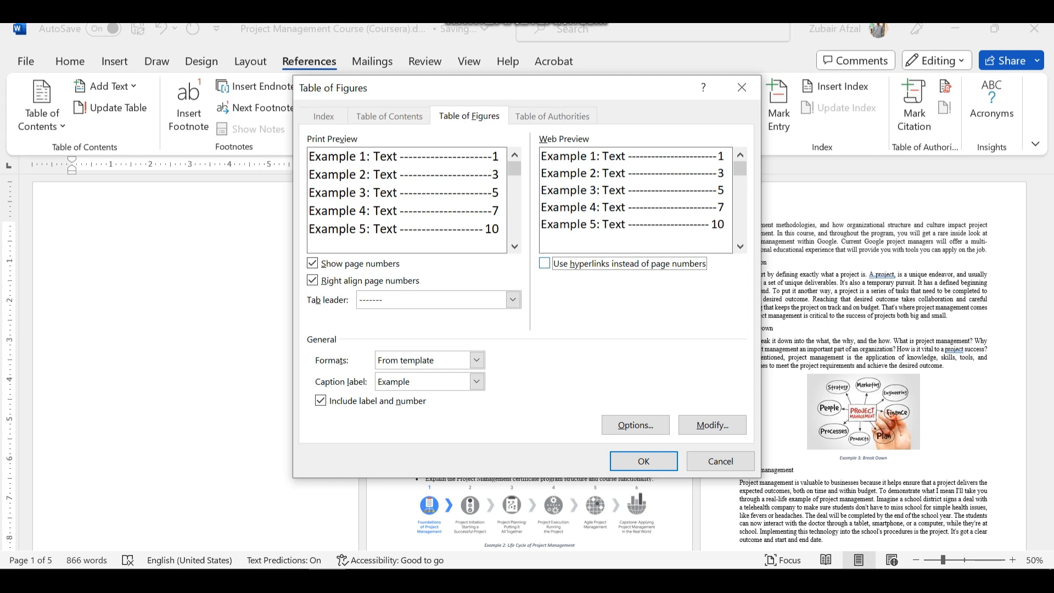
key("alt+h")
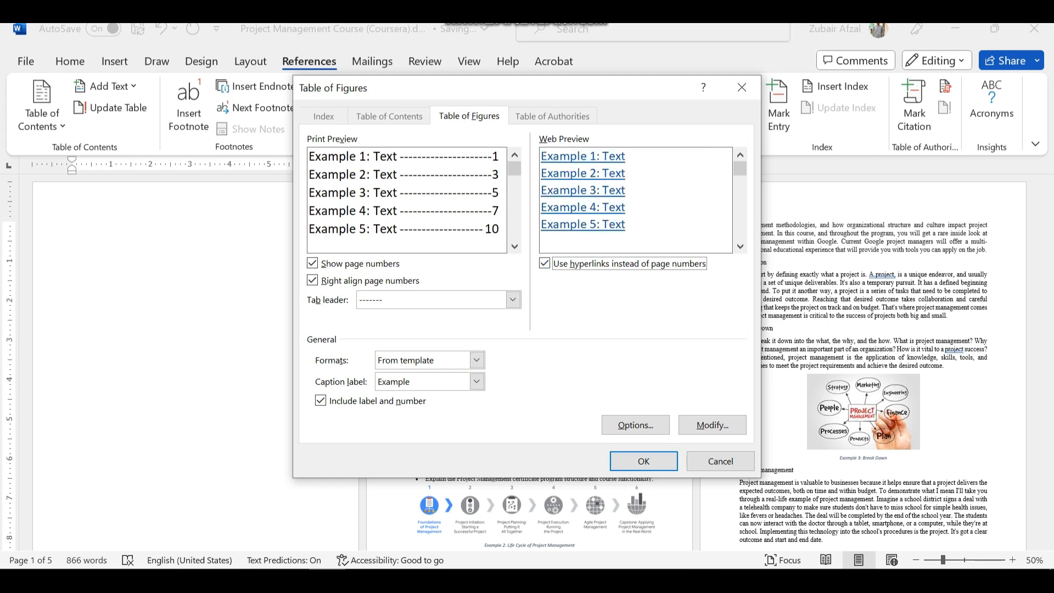
left_click(476, 381)
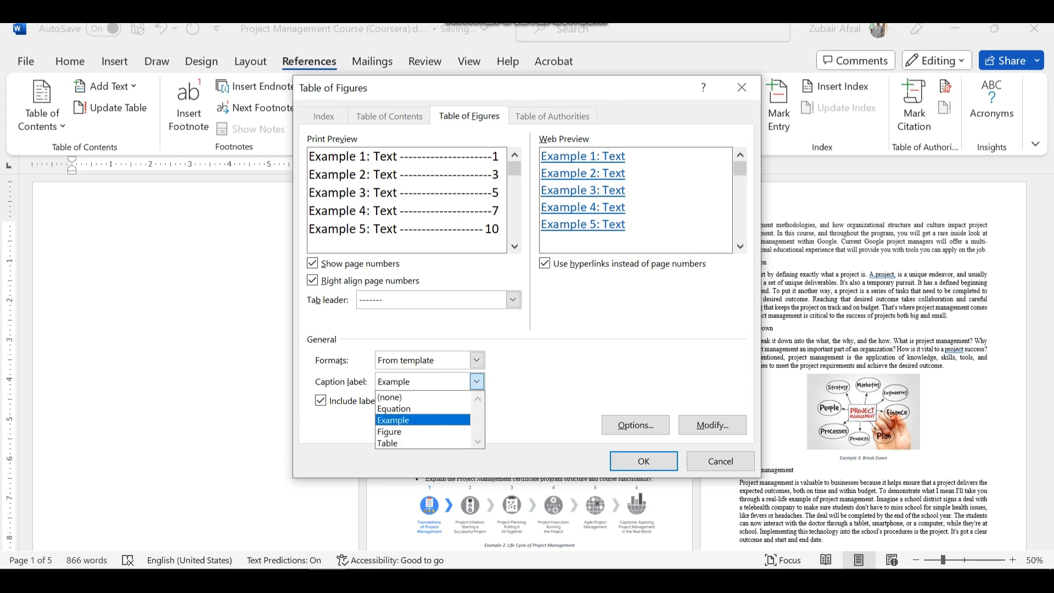
left_click(477, 381)
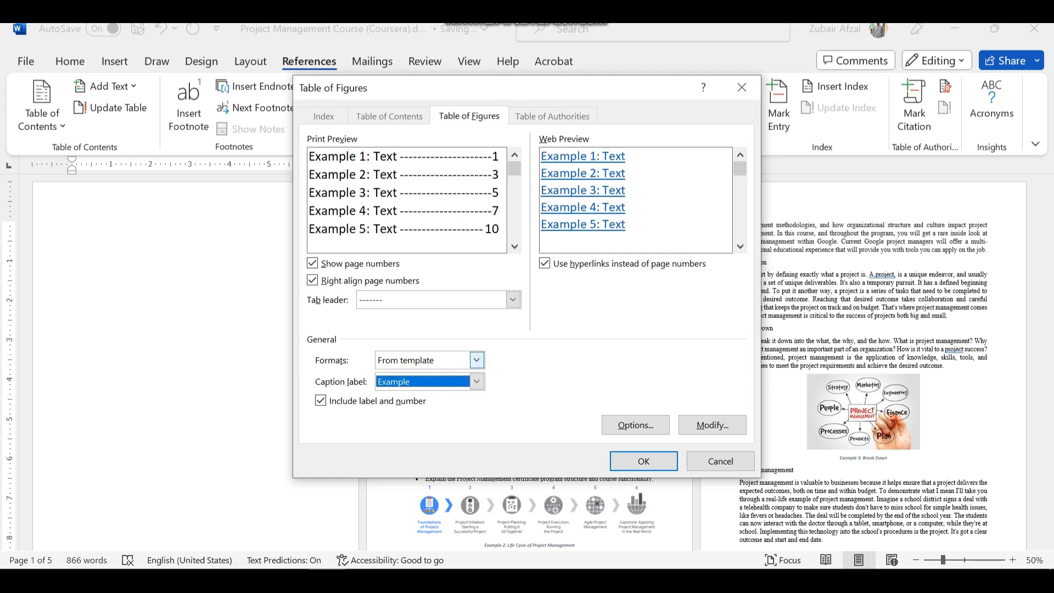
Try the Classic, Distinctive, Centered, Formal and Simple formats in the table of figures preview
left_click(477, 360)
left_click(406, 381)
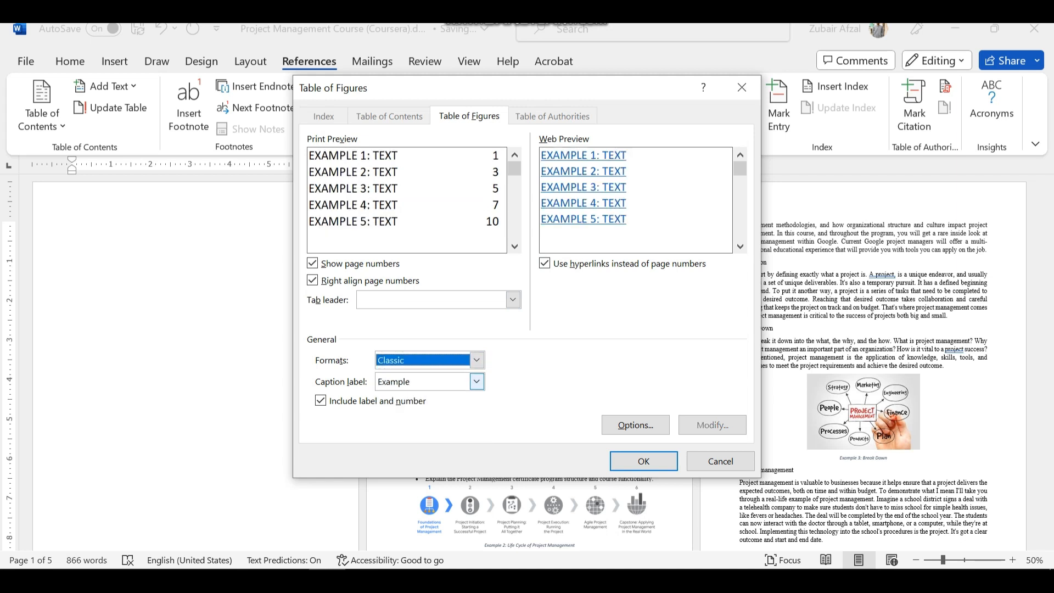
left_click(477, 360)
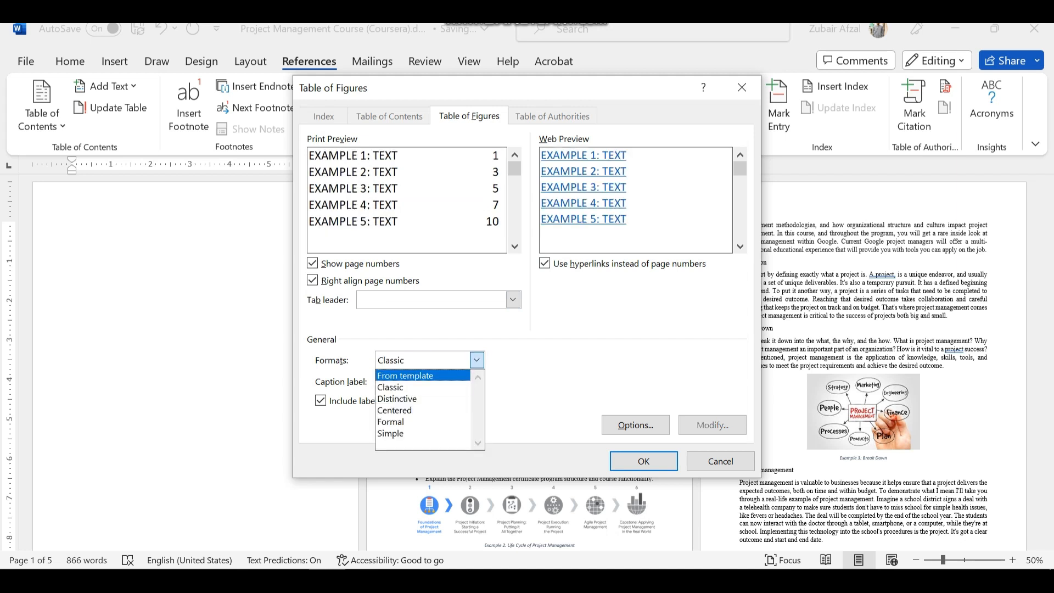
left_click(406, 397)
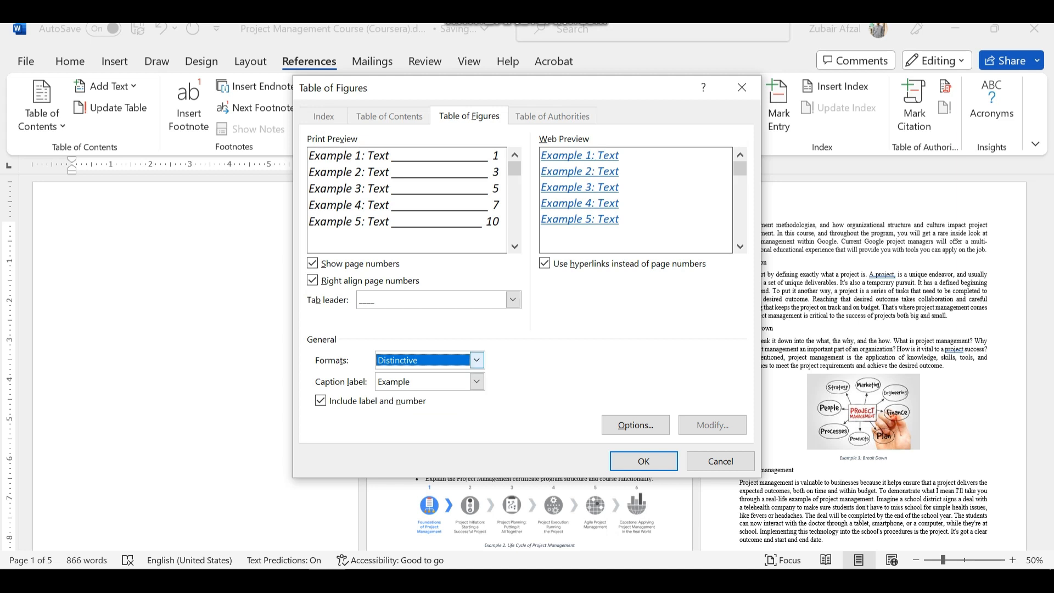
left_click(477, 360)
left_click(407, 410)
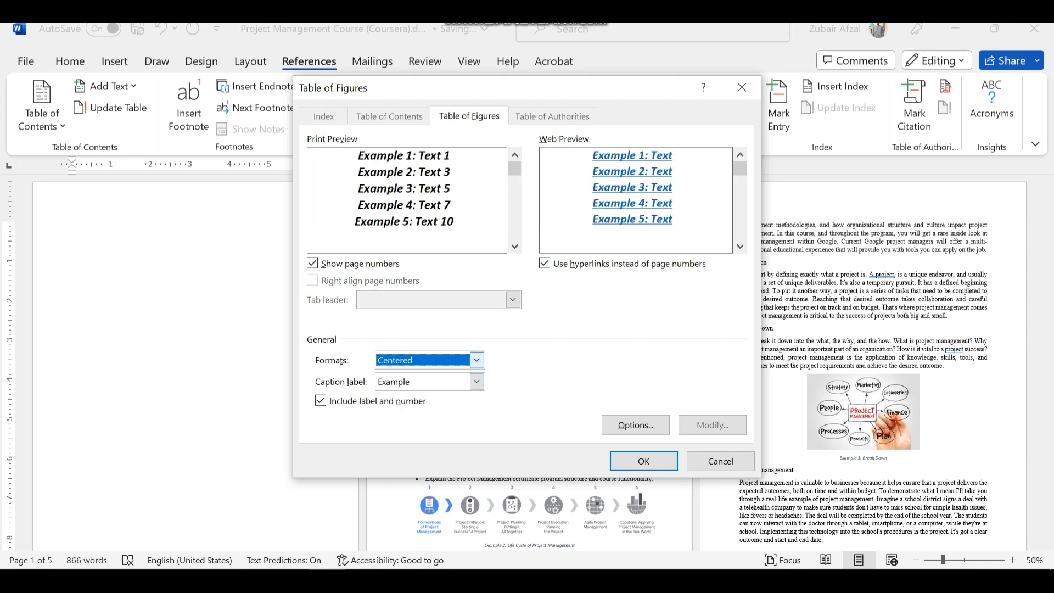
left_click(477, 359)
left_click(406, 422)
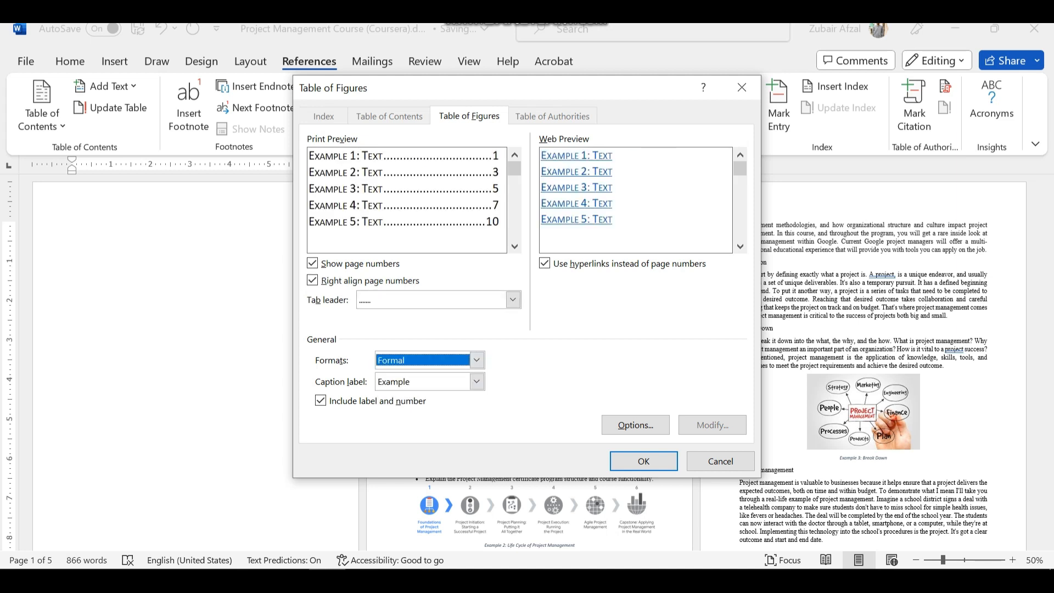
left_click(476, 360)
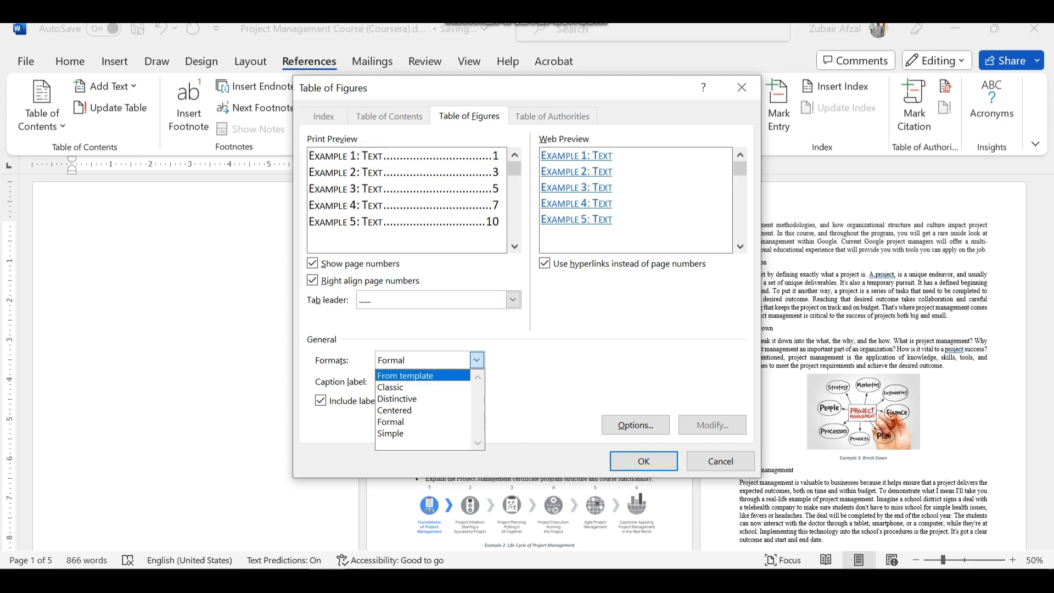
left_click(407, 387)
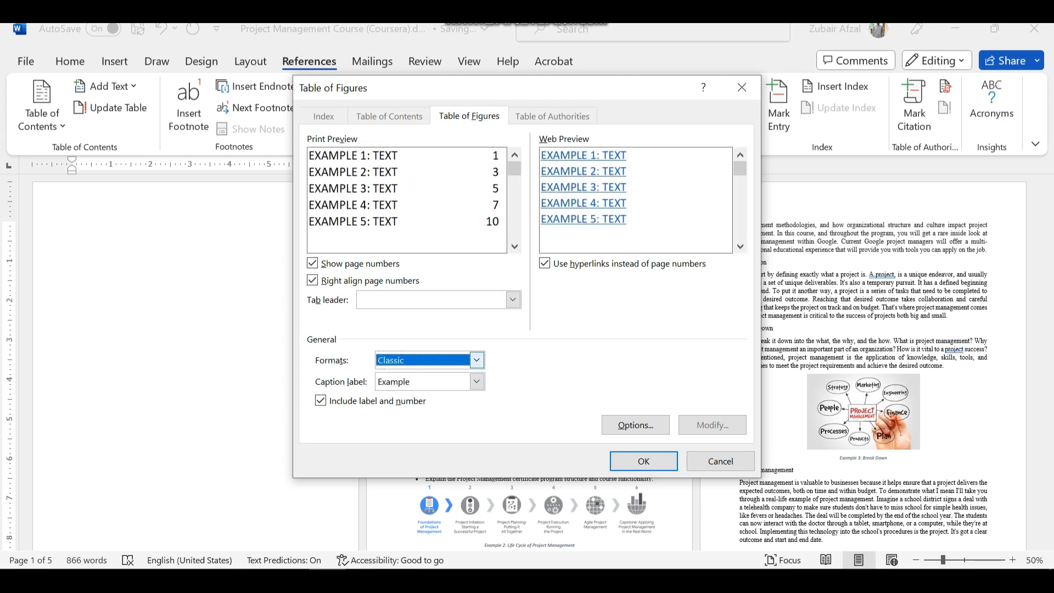
left_click(476, 360)
left_click(395, 433)
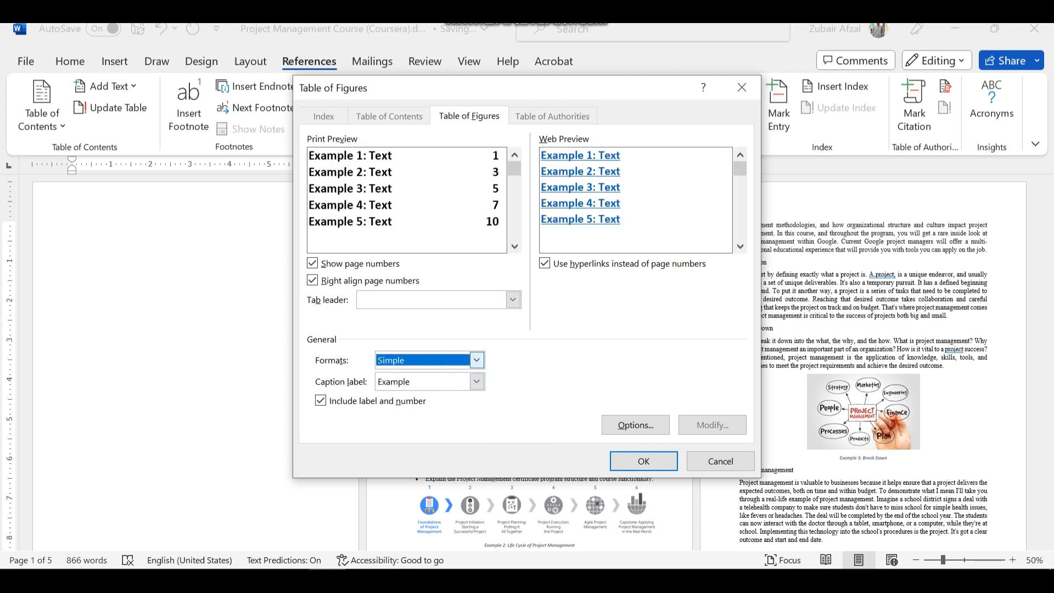
Insert the table of figures using the Formal format with a dashed tab leader
left_click(477, 360)
left_click(396, 422)
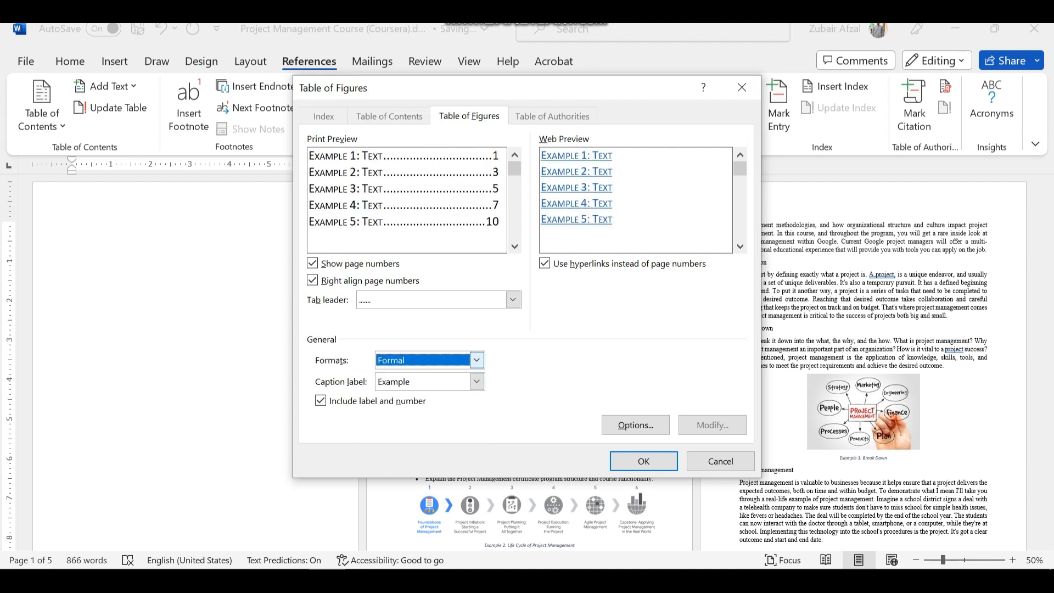
left_click(513, 299)
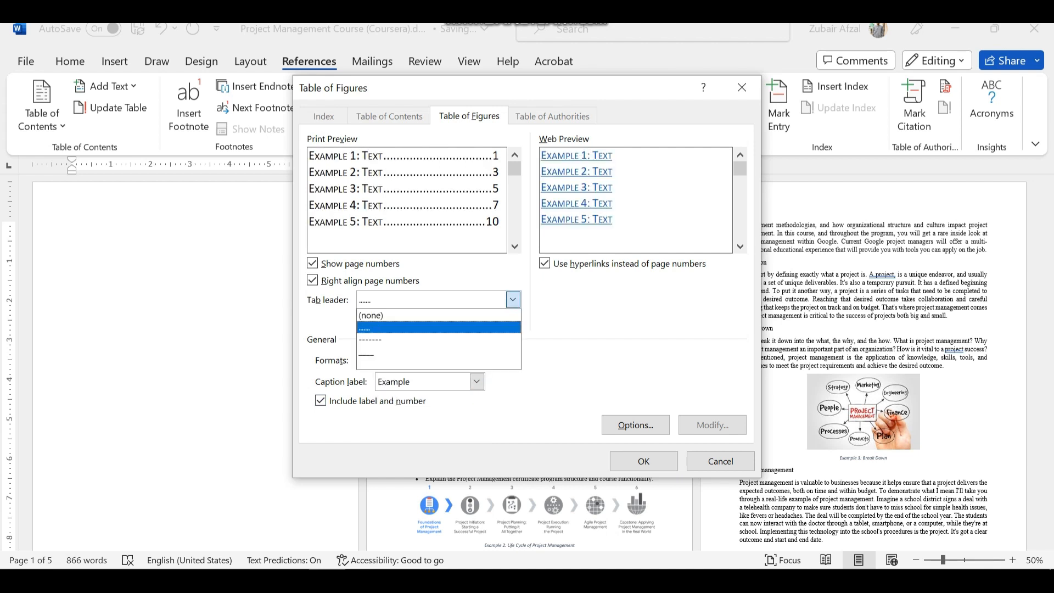
left_click(407, 339)
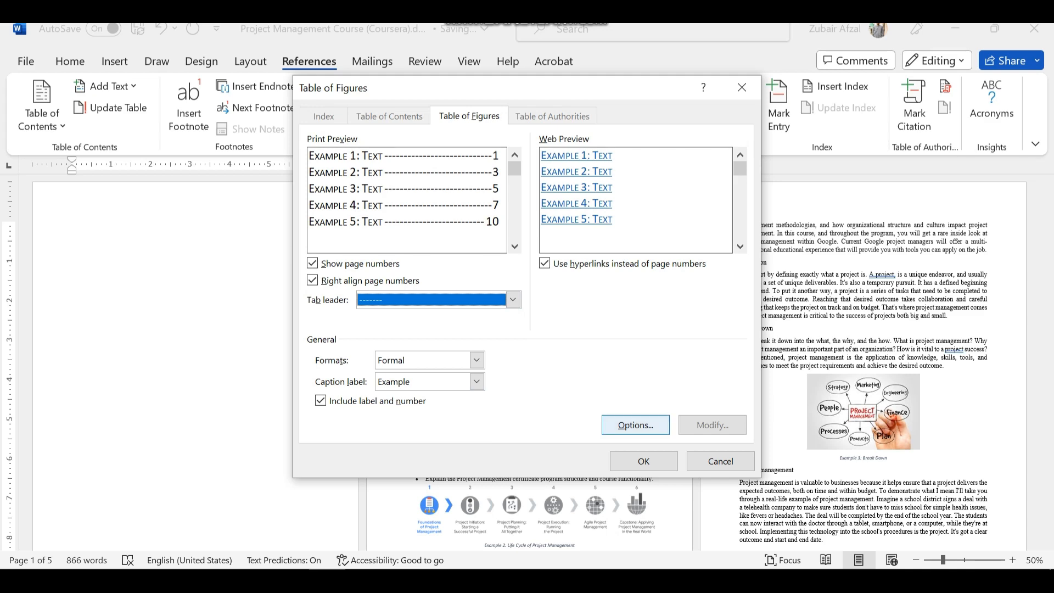
left_click(644, 461)
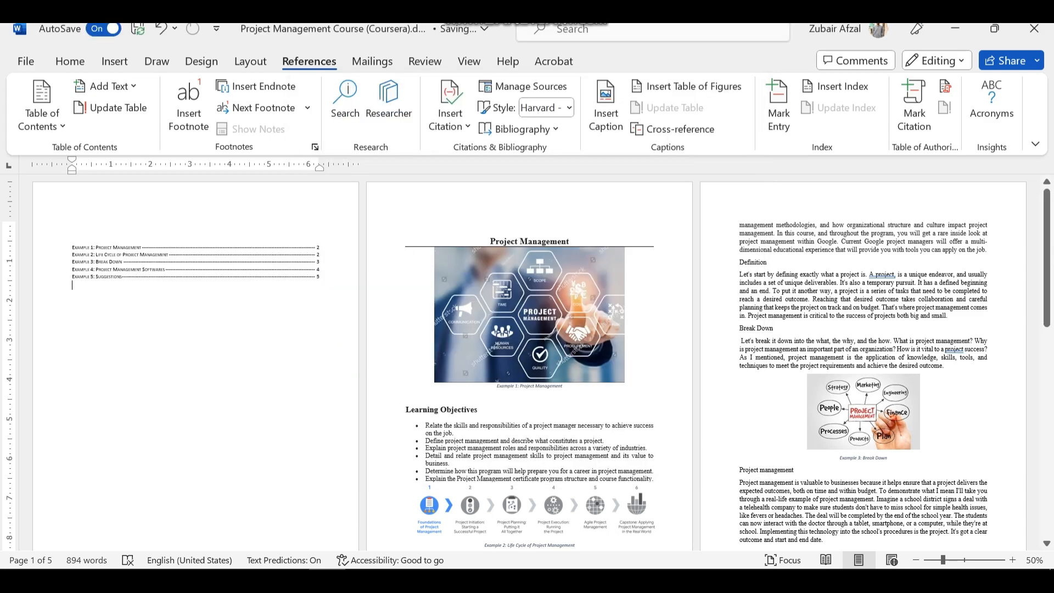
Add the centred heading "LIST OF FIGURES" on the empty line above the table of figures
scroll(527, 362, "up", 6)
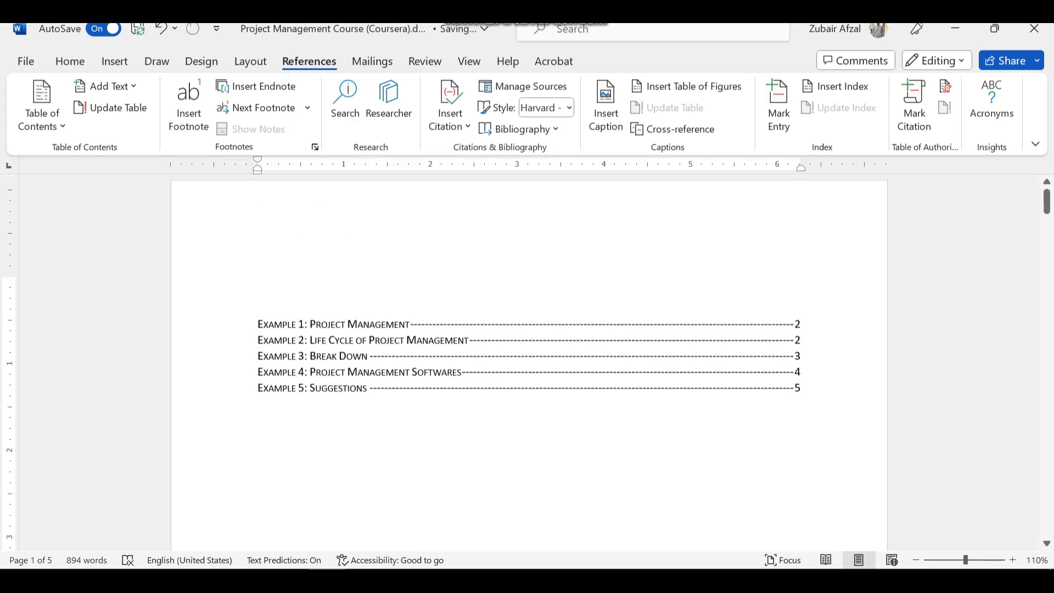
key("ctrl+Home")
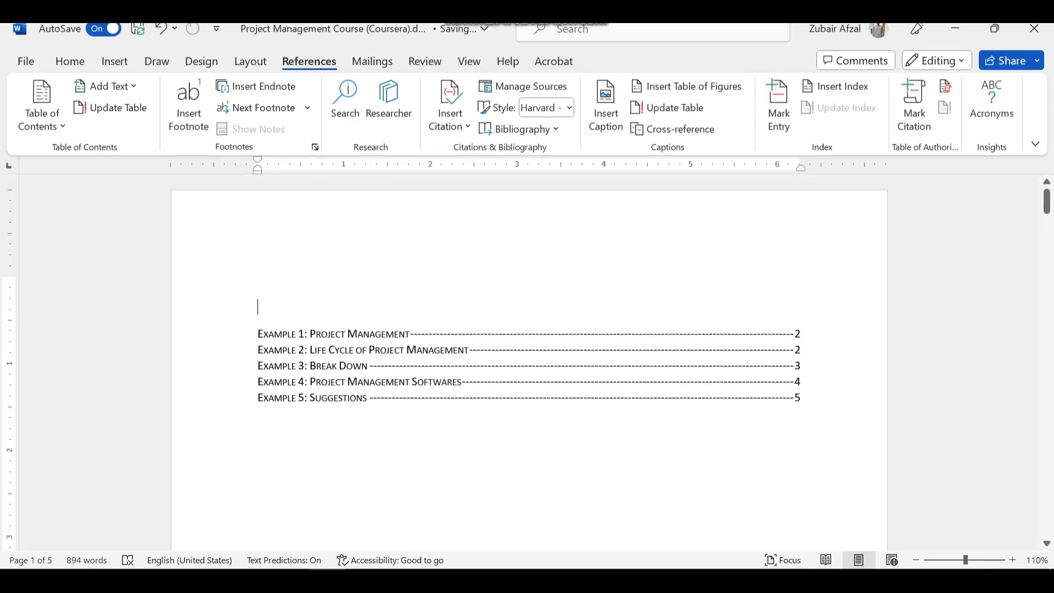
key("ctrl+e")
type("LIST OF ")
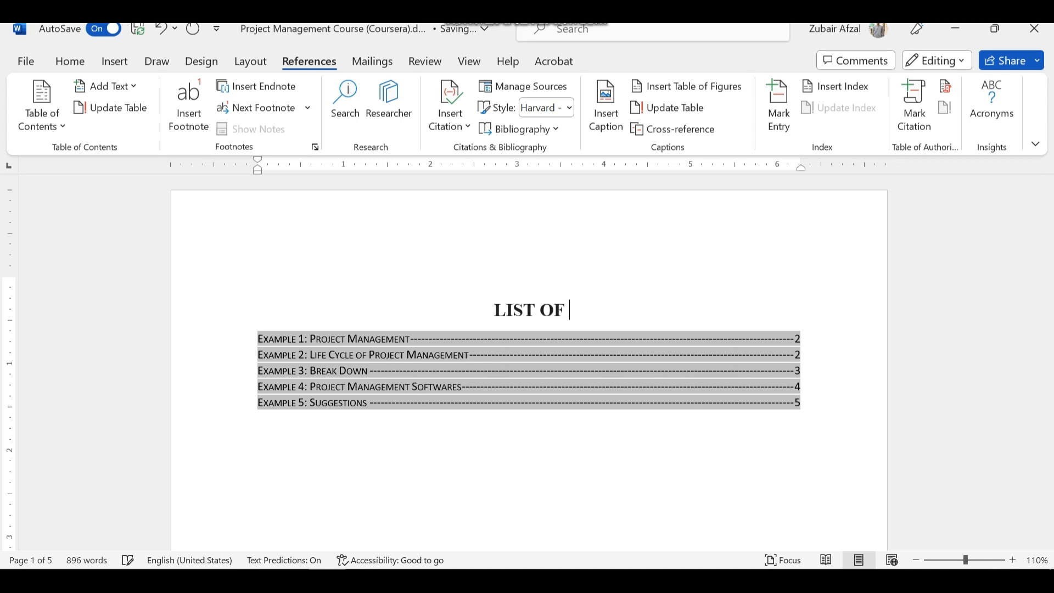
type("FIGURES")
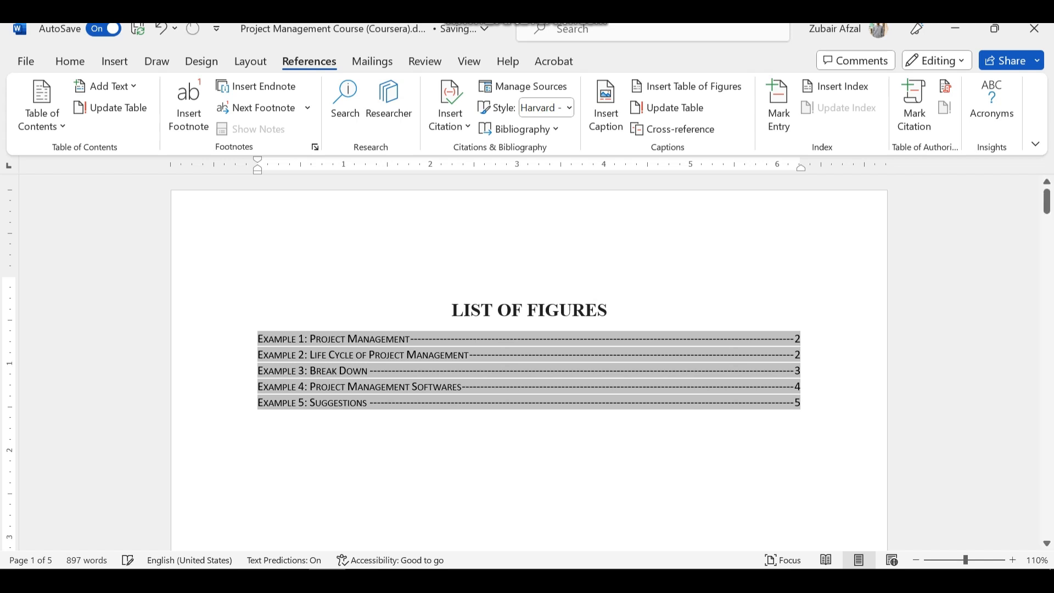
Change the font of all entries in the table of figures to Arial (Body CS)
left_click_drag(801, 404, 260, 339)
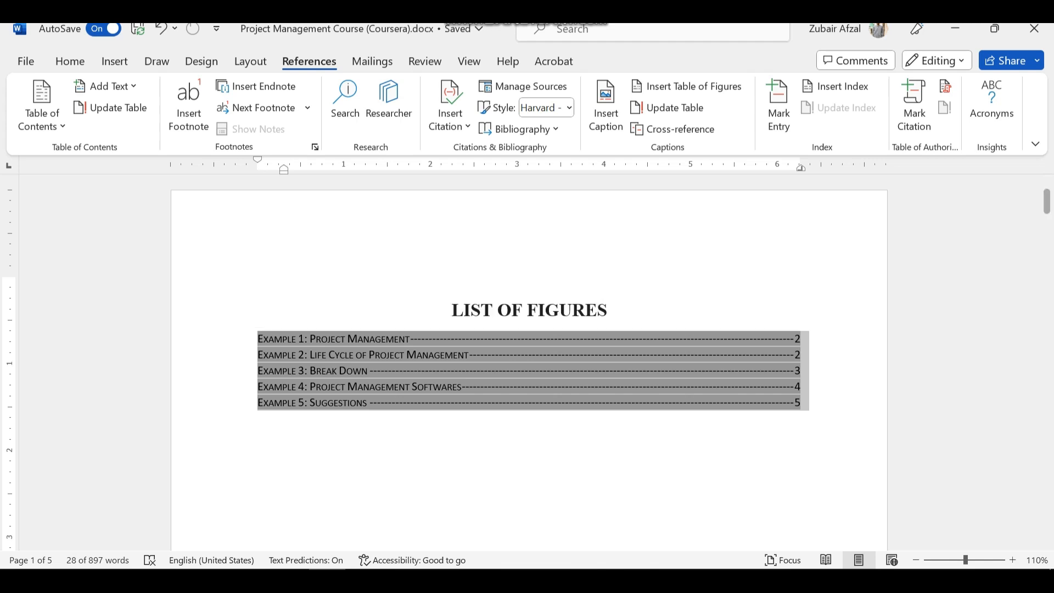
left_click(70, 61)
left_click(115, 86)
type("Arial")
key("Tab")
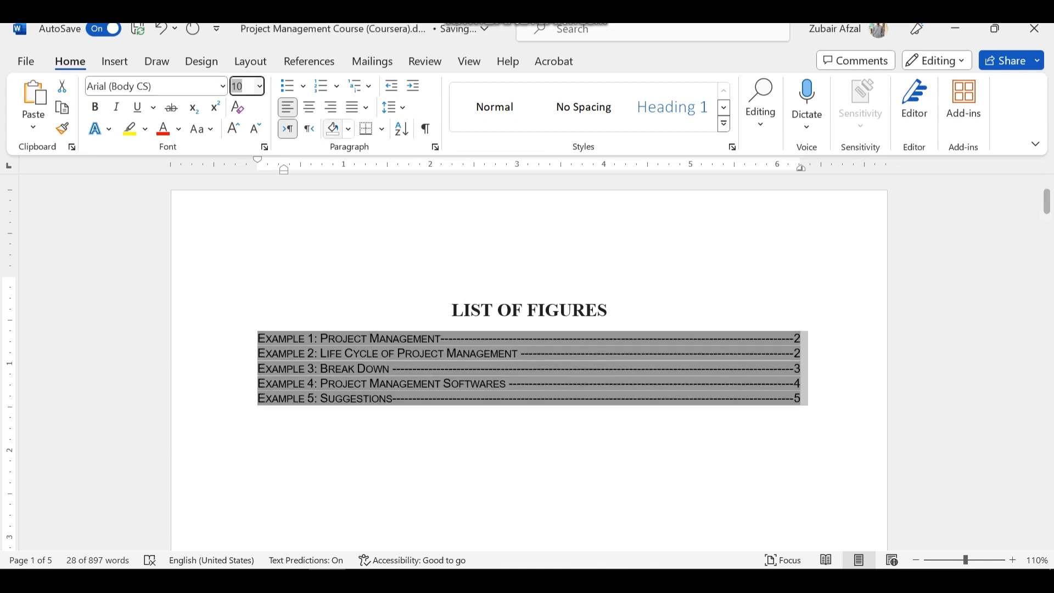
left_click(472, 448)
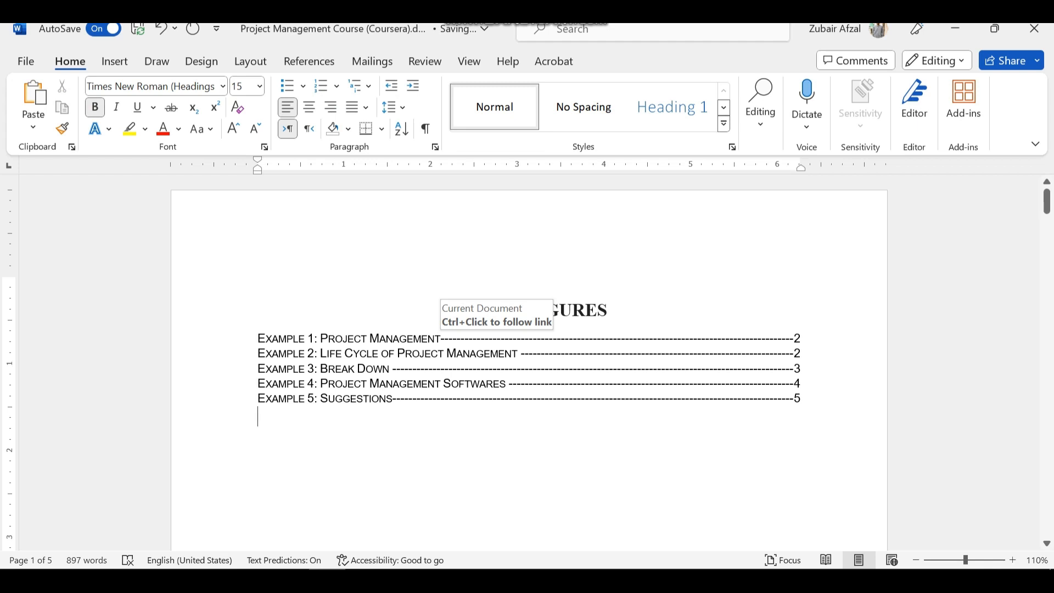
Follow the Example 1 entry's link to its picture caption and return to the list of figures
left_click(445, 339, "ctrl")
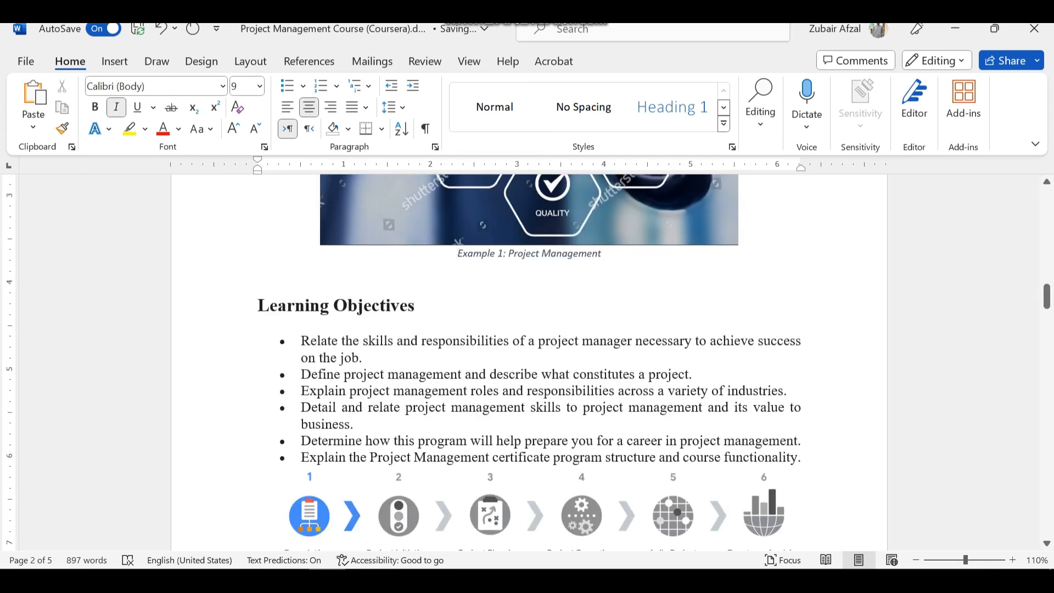
scroll(308, 308, "up", 10)
scroll(503, 351, "up", 5)
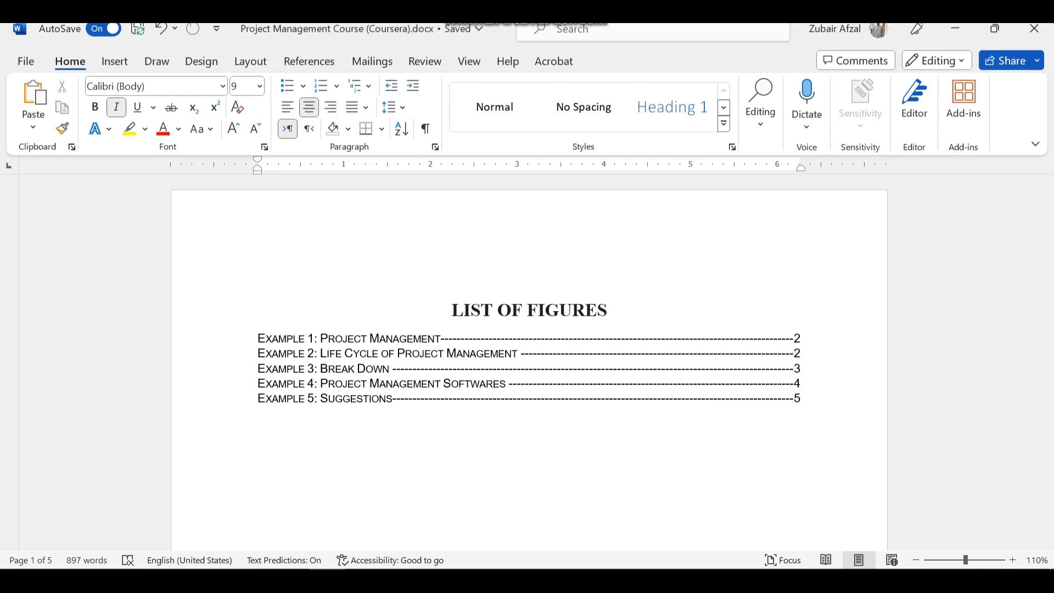
scroll(796, 338, "down", 1)
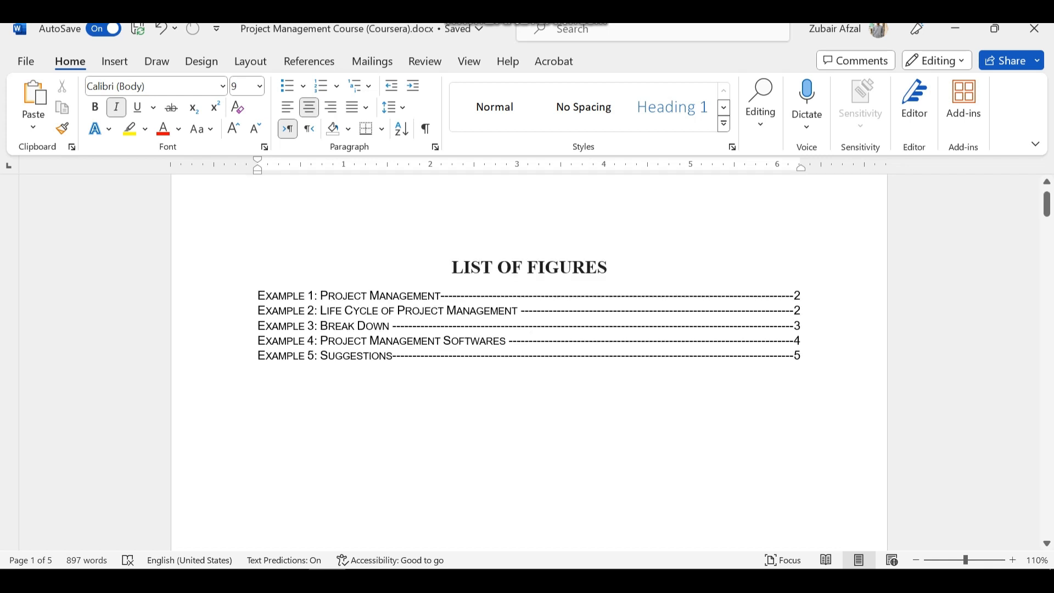
scroll(529, 362, "down", 3)
scroll(529, 363, "up", 4)
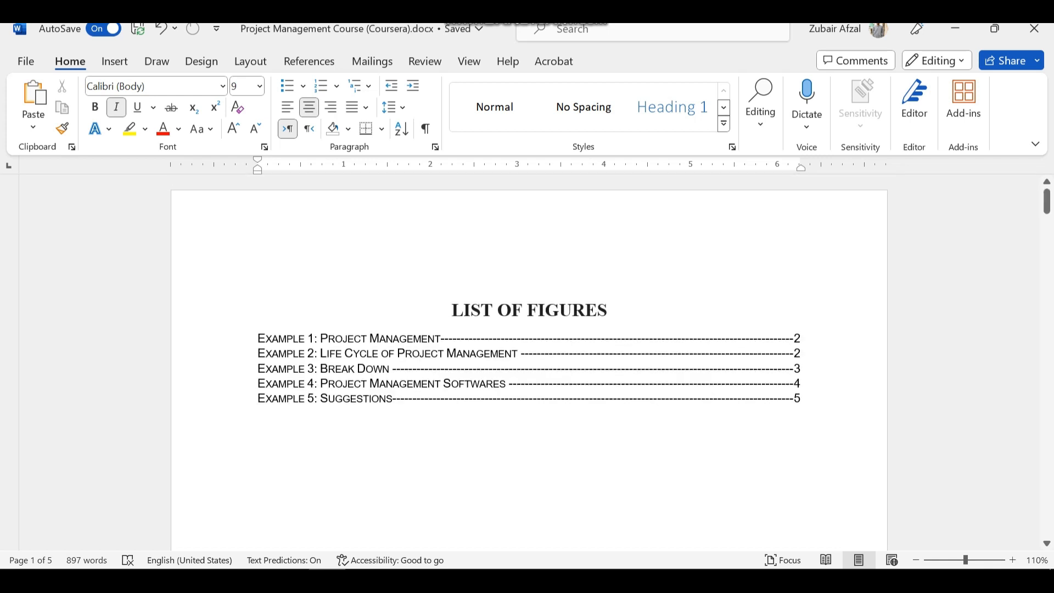